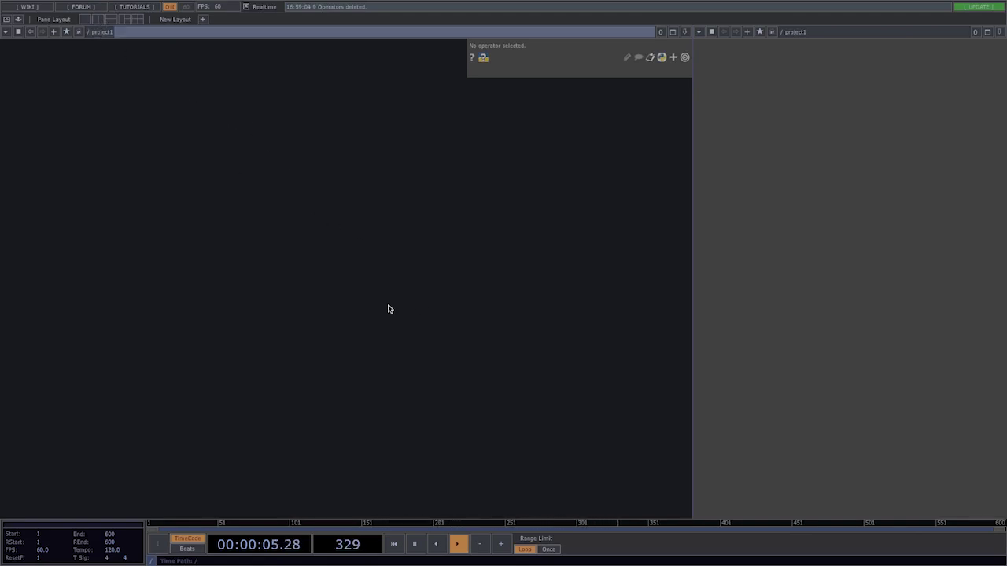
Switch the second pane to the TOP Viewer.
click(699, 32)
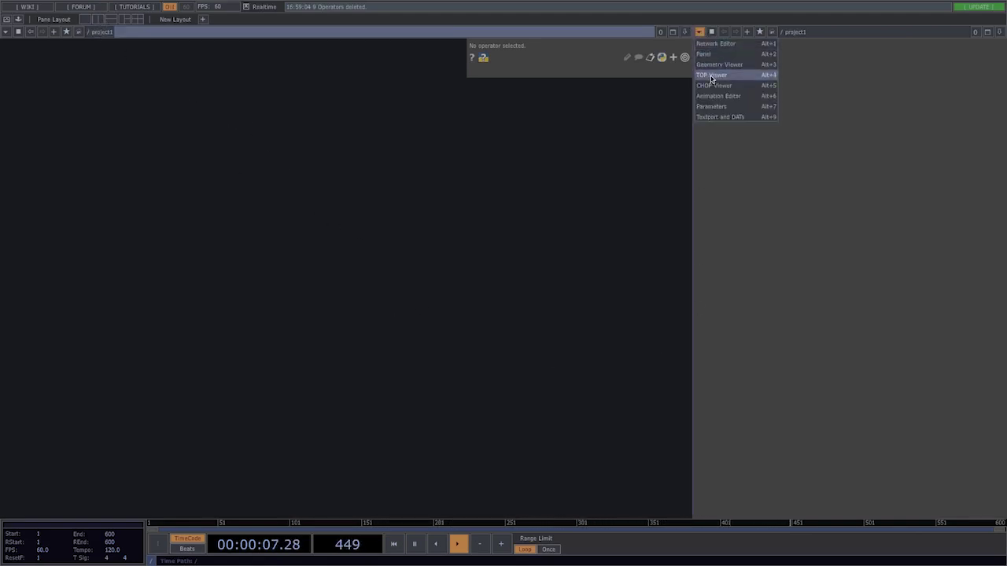
right_click(329, 198)
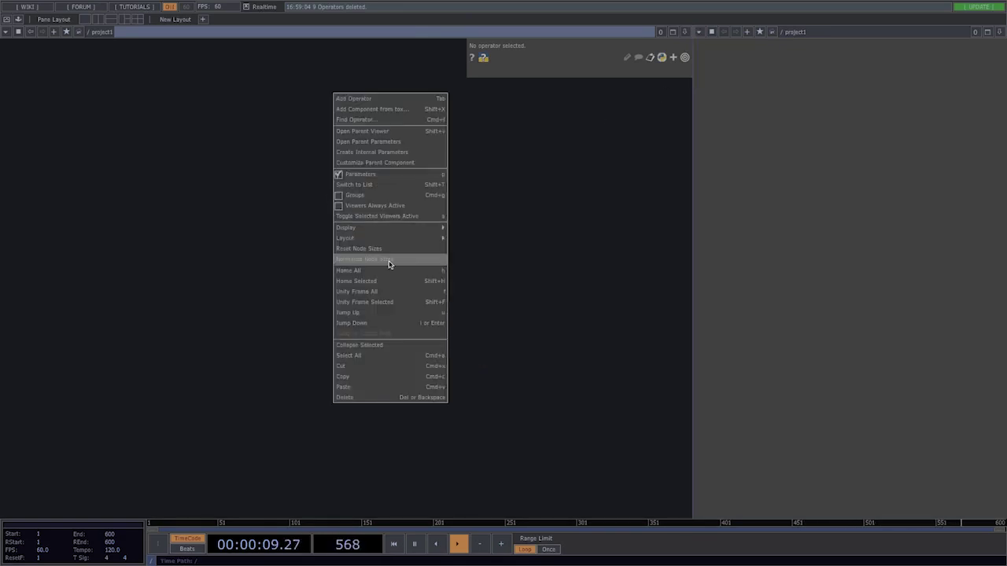
mouse_move(388, 232)
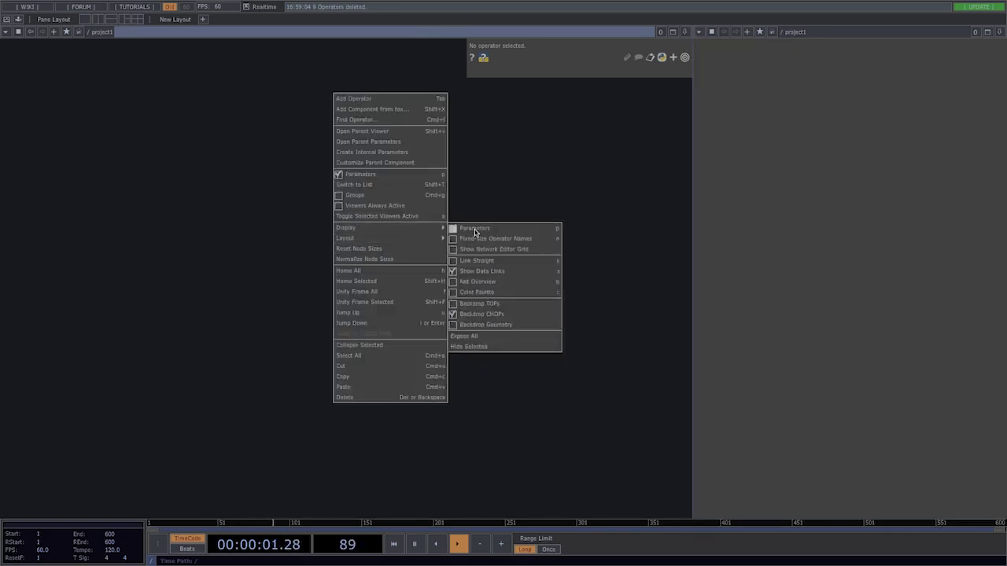
click(600, 205)
Add an Out TOP to the empty network and leave free space before it for the upstream operators.
key(Tab)
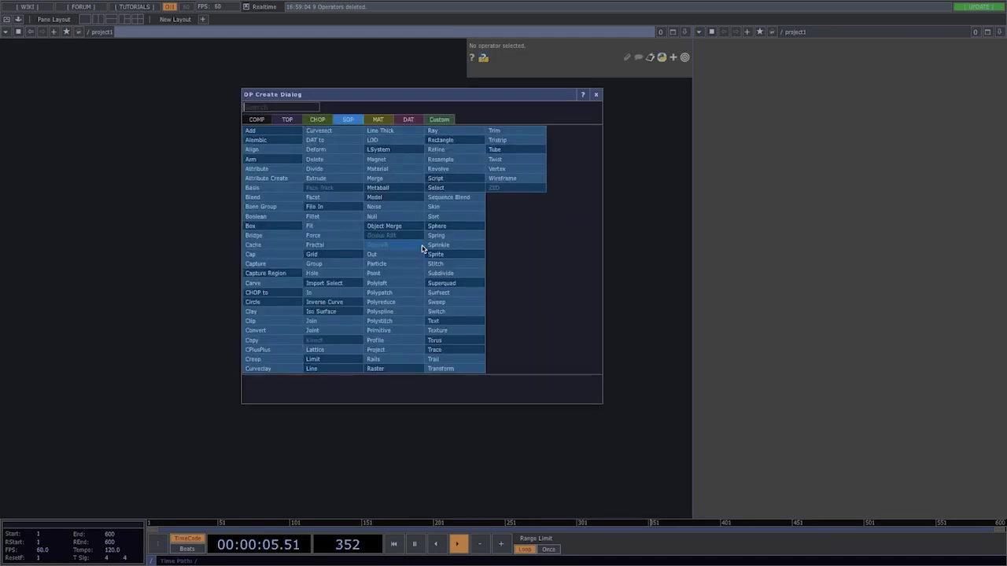
click(287, 119)
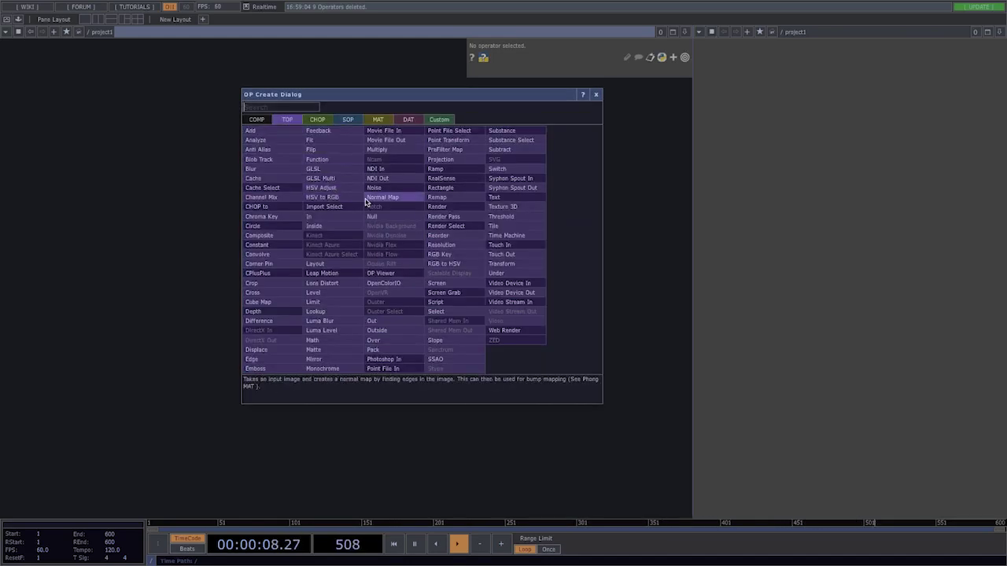
text(out)
click(371, 321)
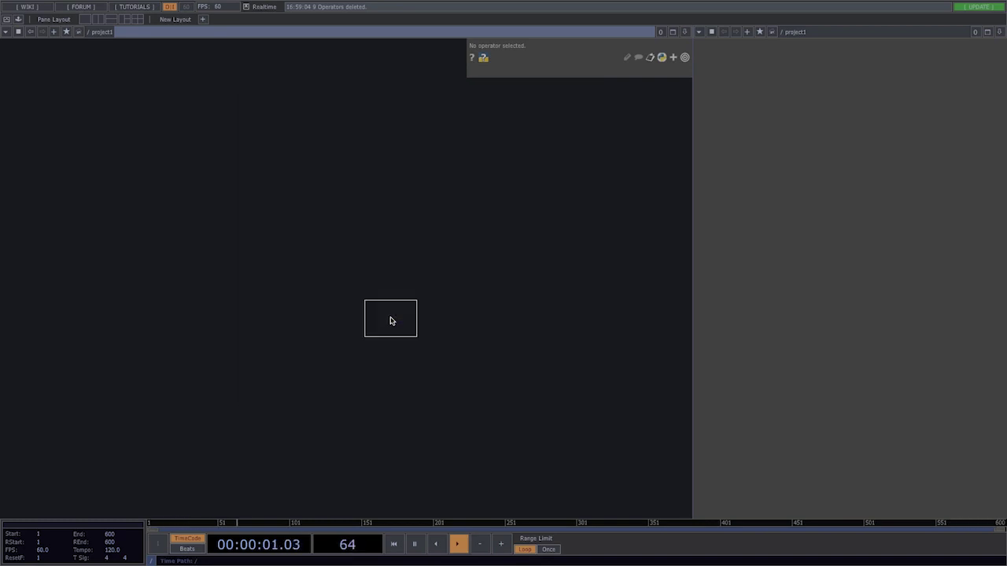
click(425, 279)
drag(285, 345, 417, 342)
scroll(417, 341, down, 3)
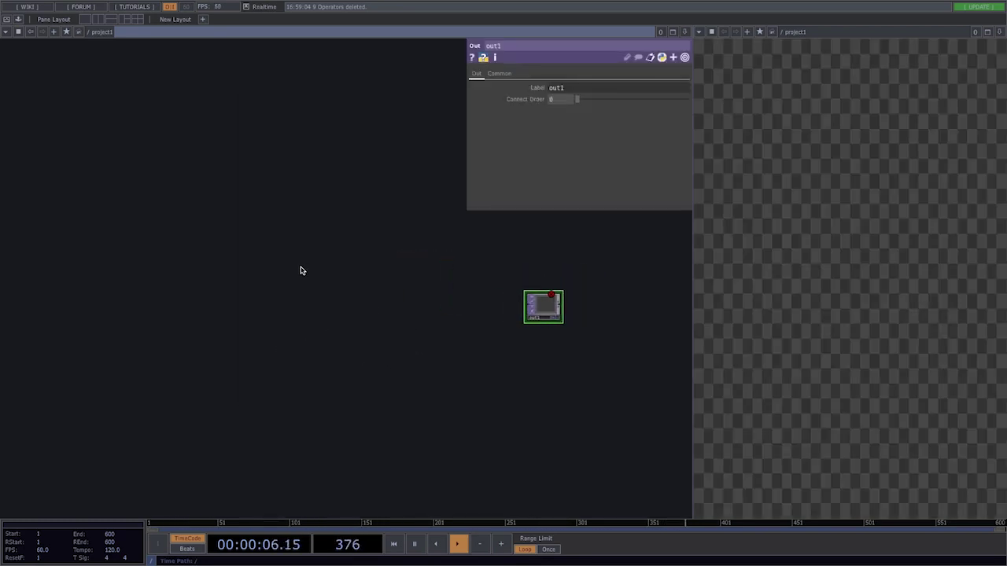
Add a Box SOP to the network, well ahead of the Out TOP.
key(Tab)
click(61, 141)
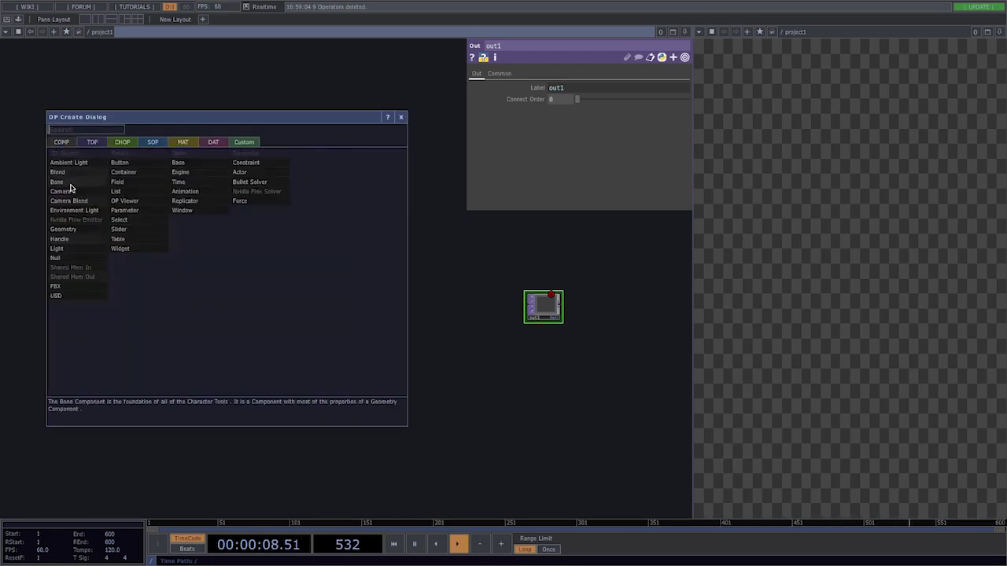
click(150, 144)
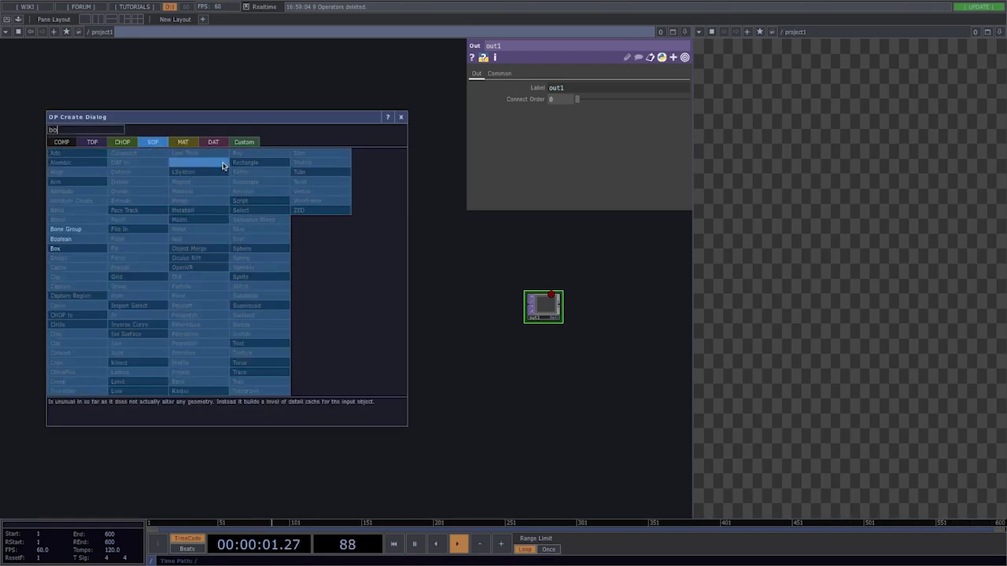
click(223, 164)
click(221, 163)
drag(223, 161, 156, 295)
Add a Geometry COMP fed from the output of the Box SOP.
right_click(170, 296)
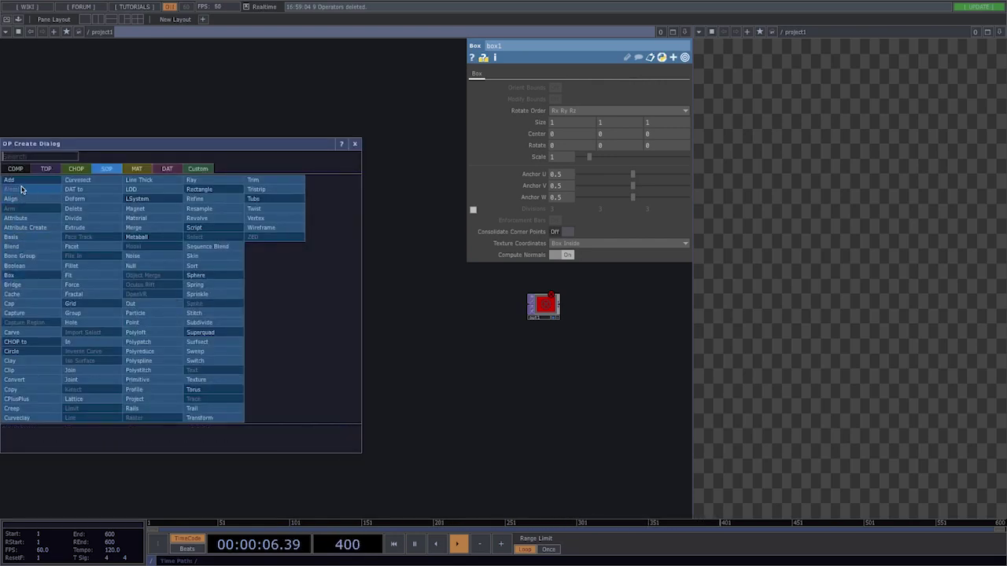
text(ge)
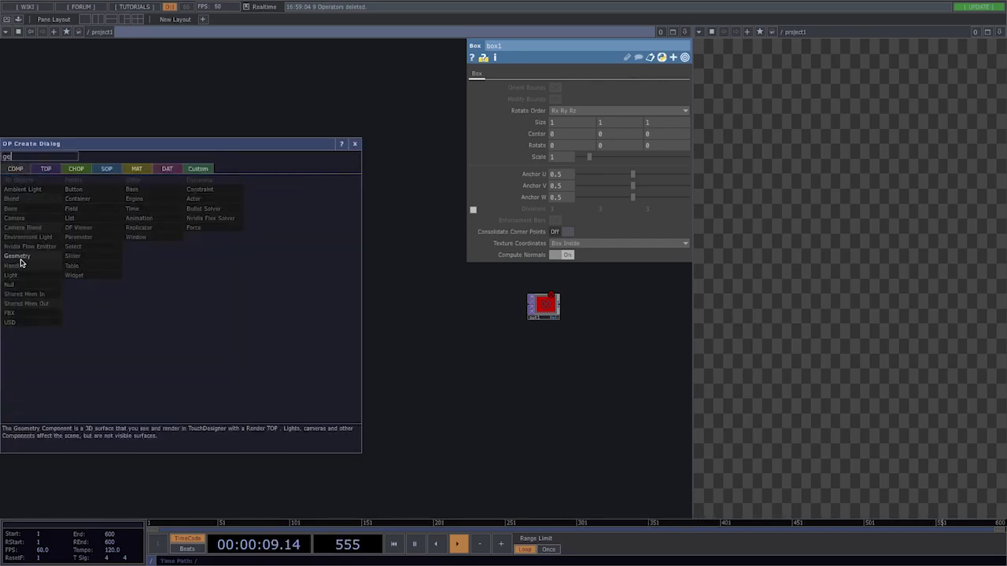
click(17, 256)
click(226, 295)
Add a Camera COMP just above the Geometry COMP.
key(Tab)
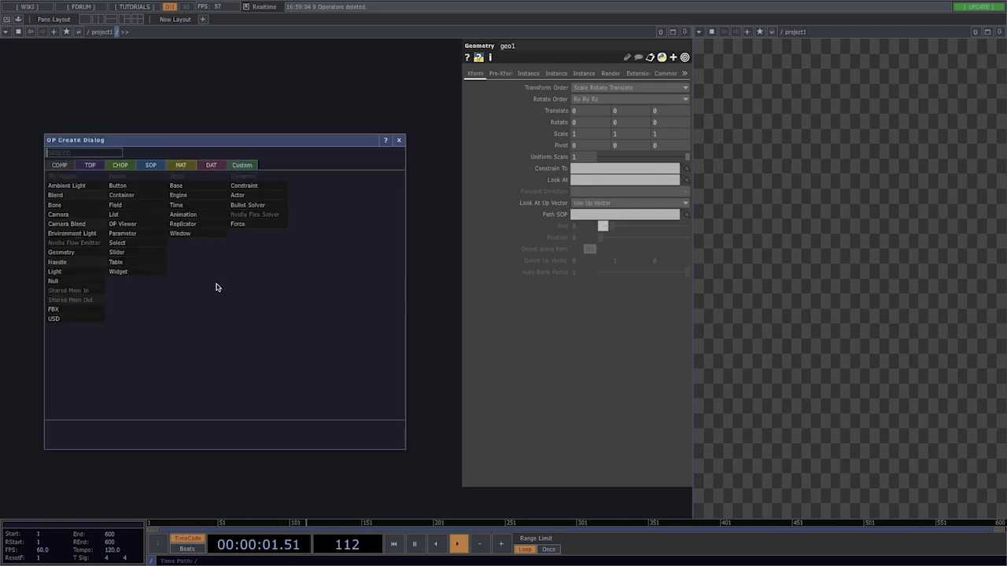
click(71, 215)
click(236, 240)
Add a Constant MAT below the Geometry COMP and assign it as the geometry's material.
key(Tab)
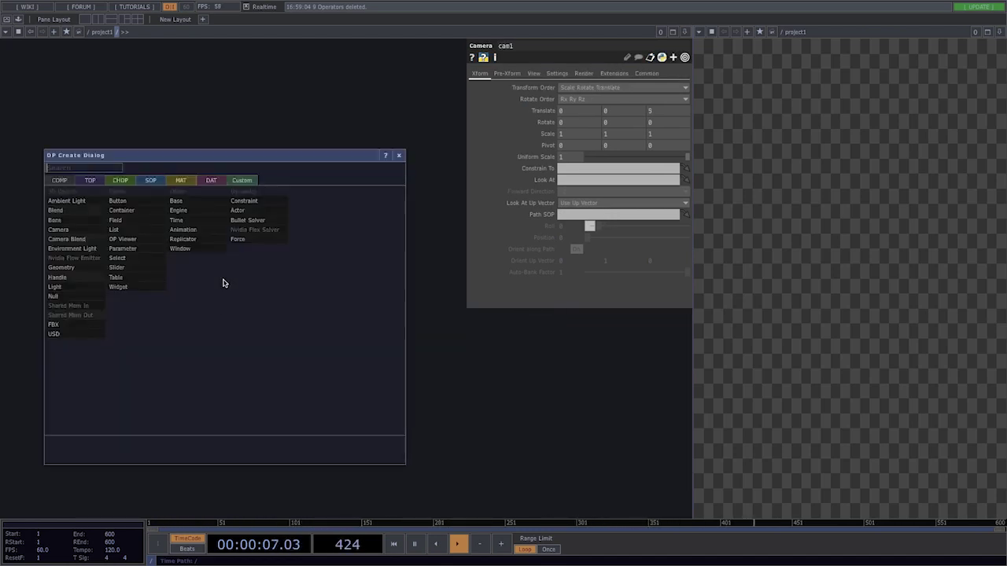
click(180, 181)
click(100, 192)
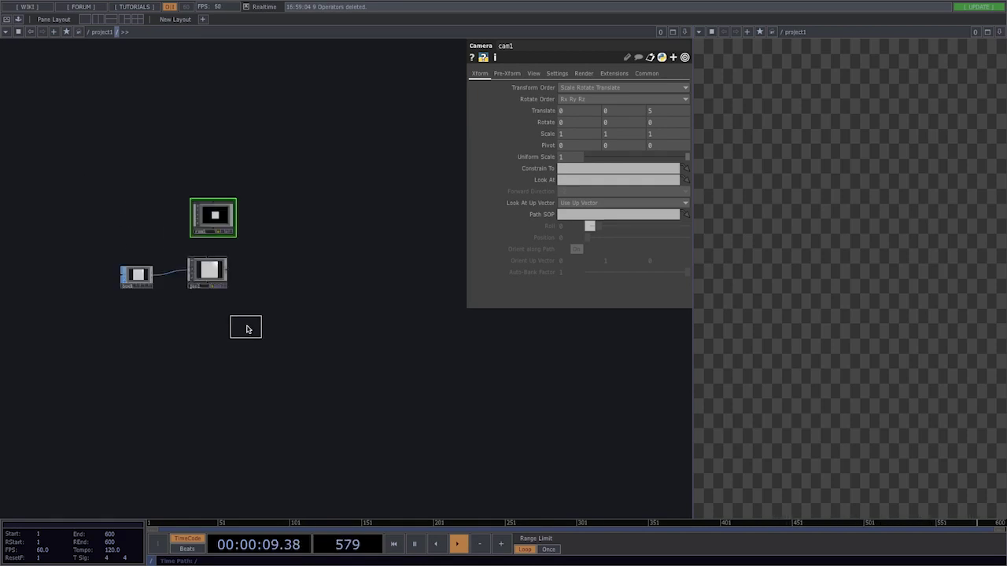
click(218, 321)
drag(215, 319, 218, 266)
click(206, 267)
drag(280, 269, 238, 273)
Add a Render TOP after the camera and geometry and wire its output into the Out TOP.
key(Tab)
click(124, 144)
text(re)
click(273, 230)
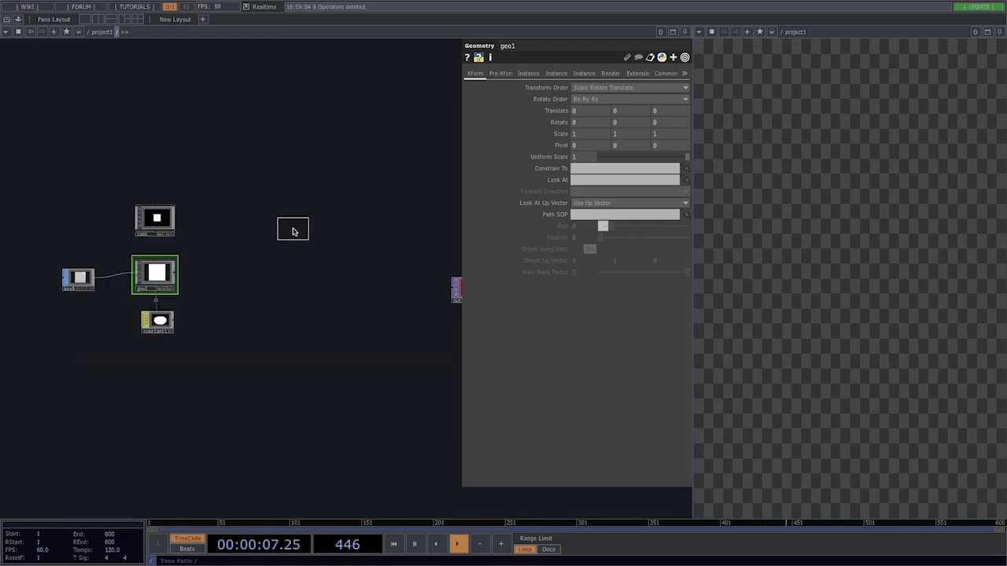
click(243, 267)
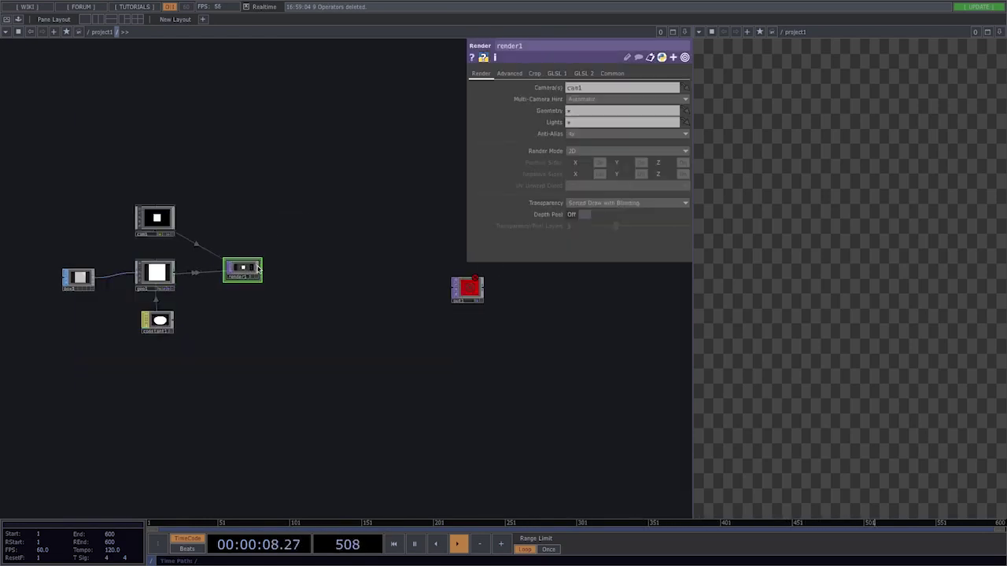
click(467, 288)
Set the Box SOP's size to 0.03 on all three axes.
scroll(315, 337, down, 1)
drag(281, 335, 303, 342)
click(177, 266)
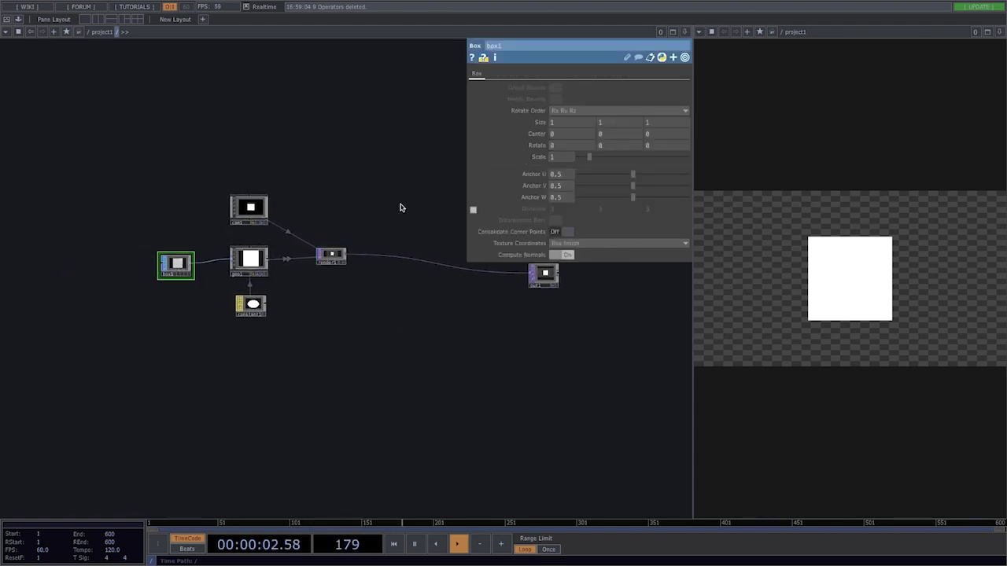
middle_click(534, 128)
middle_drag(533, 116, 596, 137)
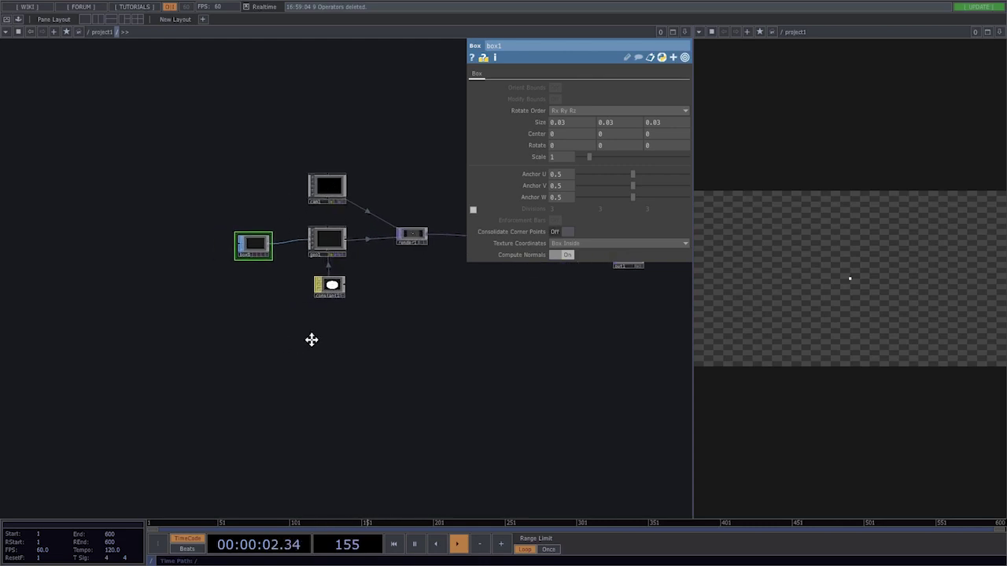
Add a Tube SOP in the free area below the box and geometry chain.
key(Tab)
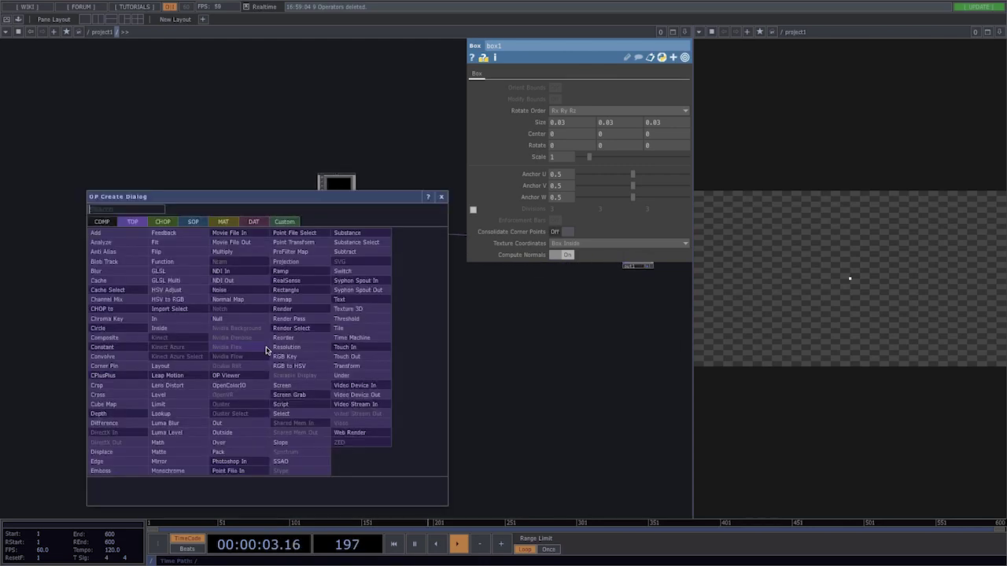
click(190, 220)
text(tub)
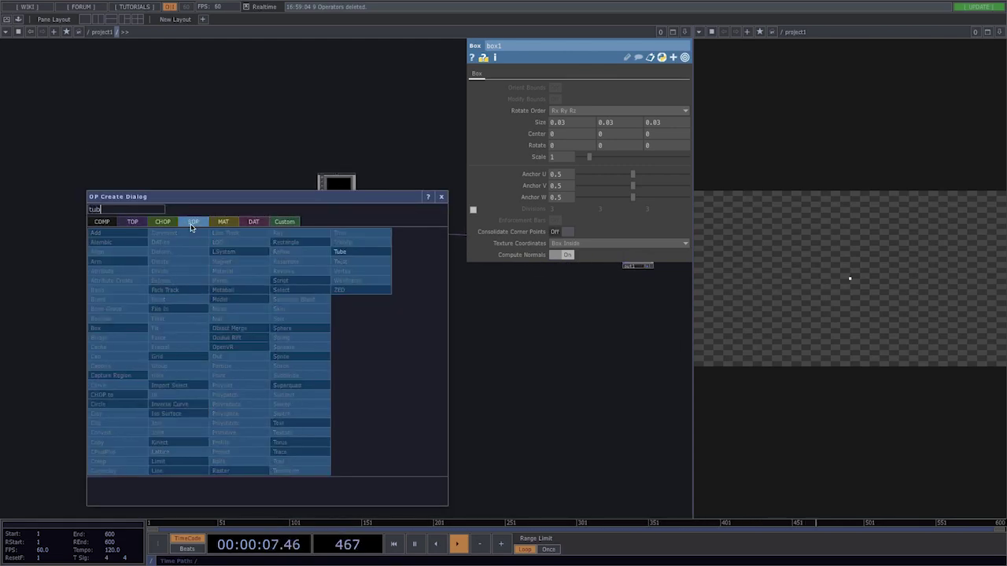
click(340, 251)
click(189, 350)
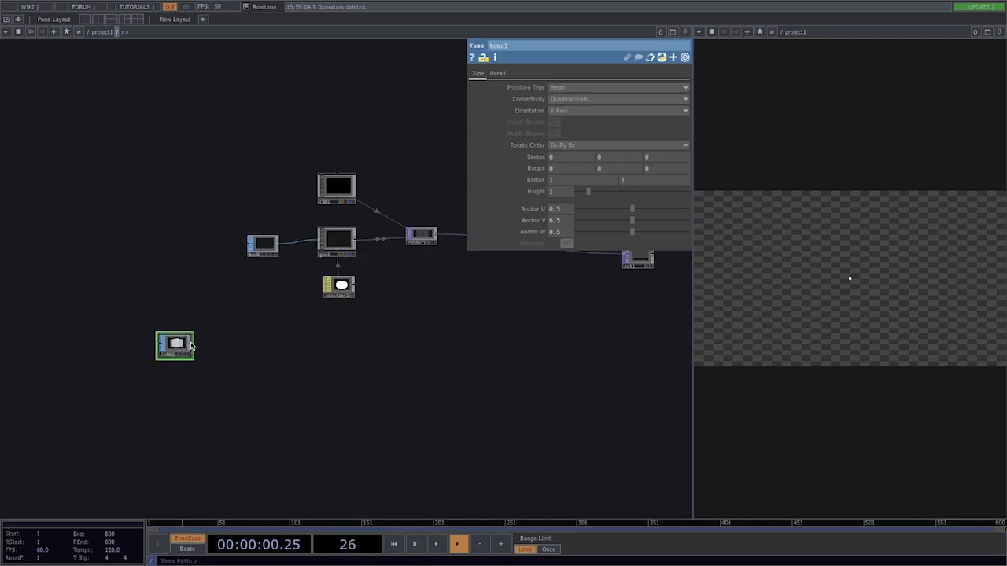
Chain a Transform SOP and then a Null SOP after the Tube SOP.
right_click(191, 346)
text(tr)
click(209, 464)
click(238, 349)
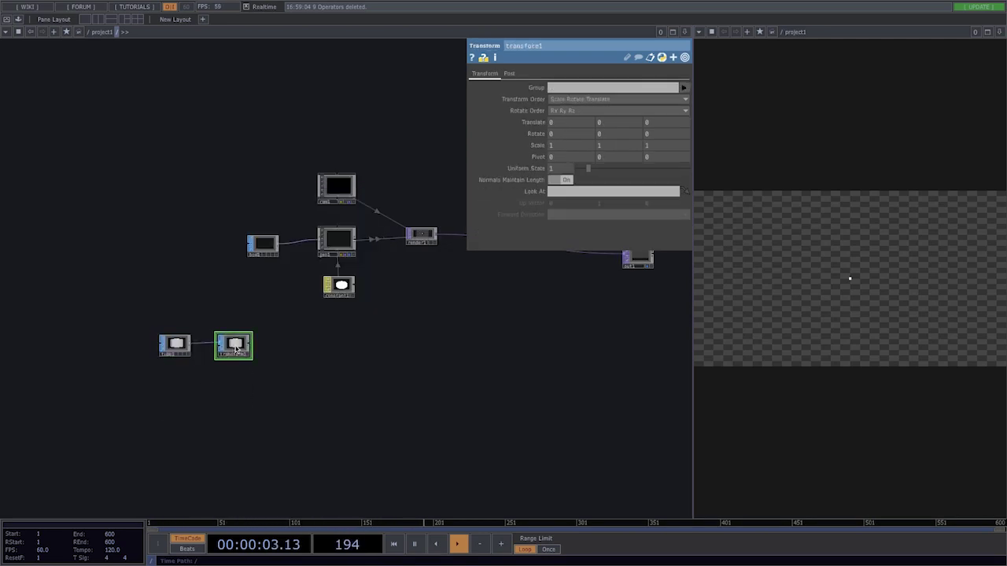
right_click(251, 349)
click(241, 326)
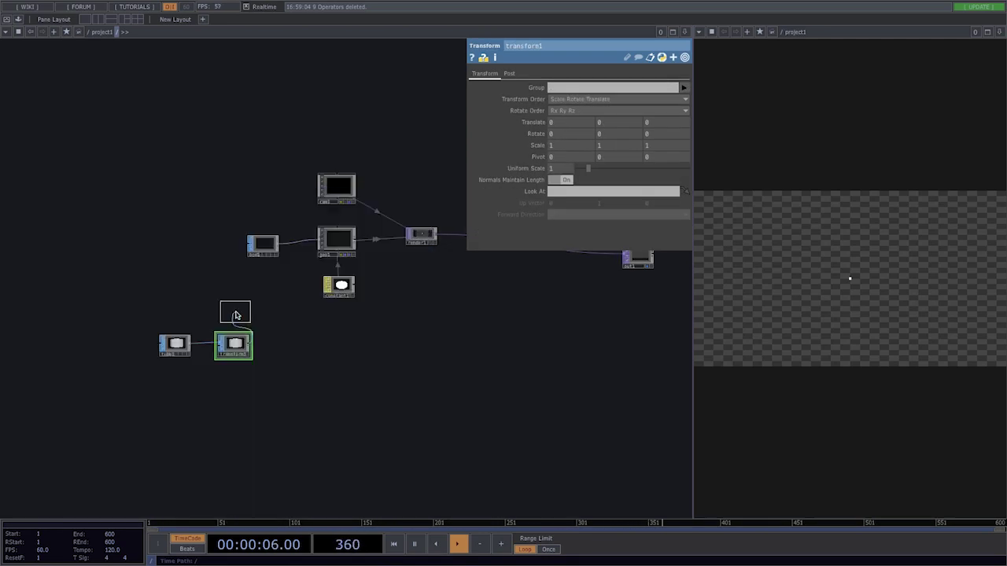
click(317, 347)
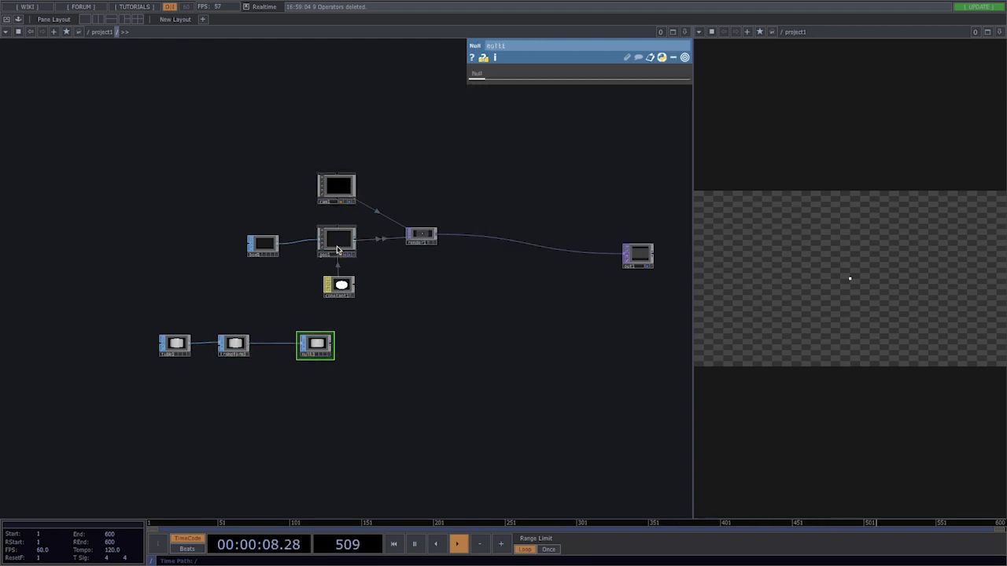
Turn on instancing for the Geometry COMP and assign null1 as its Translate OP.
click(338, 249)
click(528, 73)
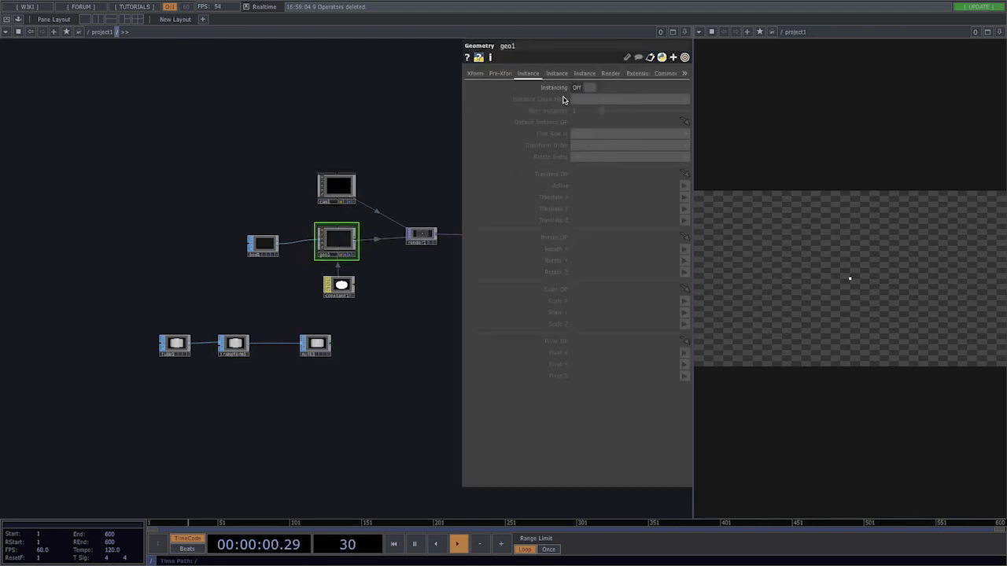
click(576, 89)
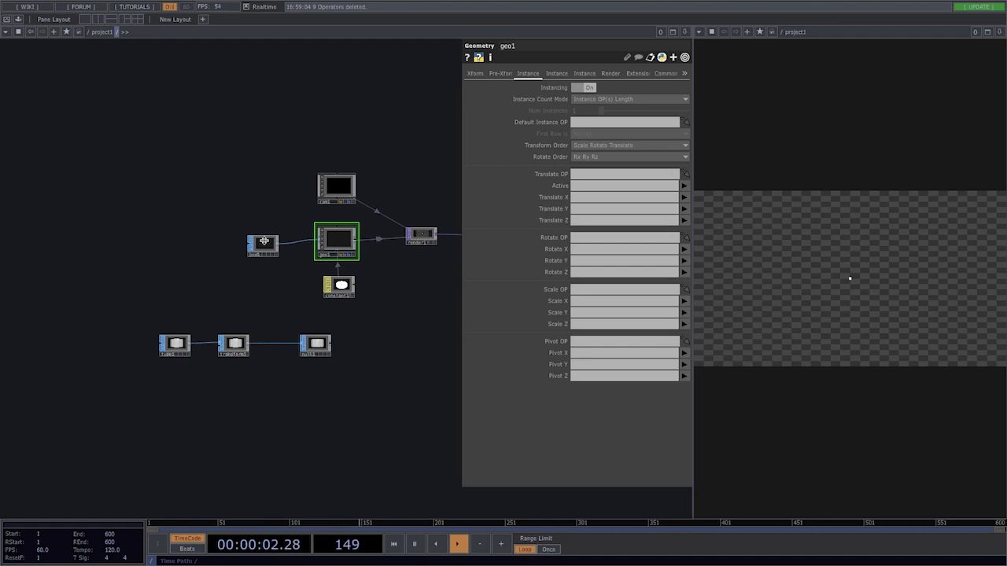
drag(262, 246, 255, 247)
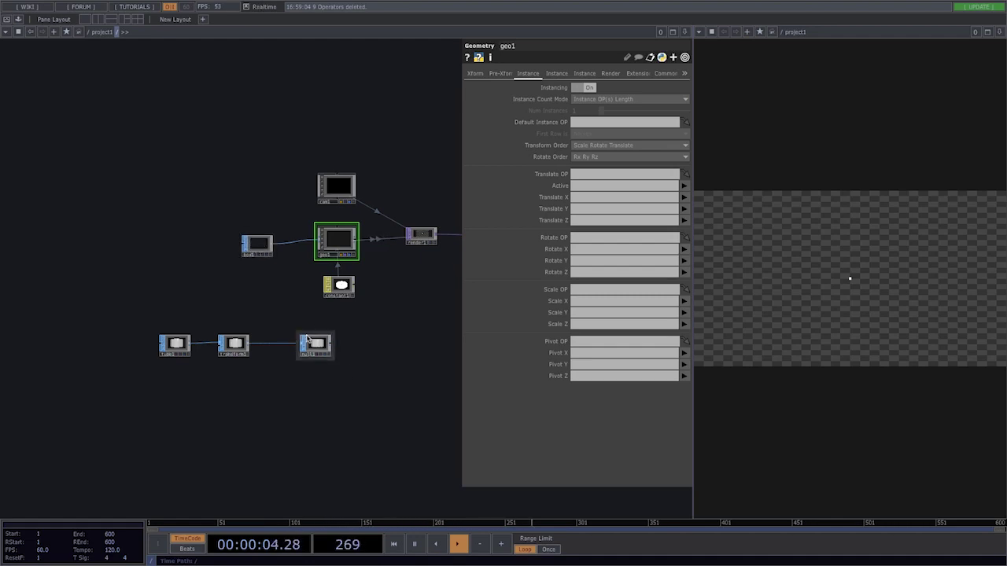
drag(313, 350, 594, 175)
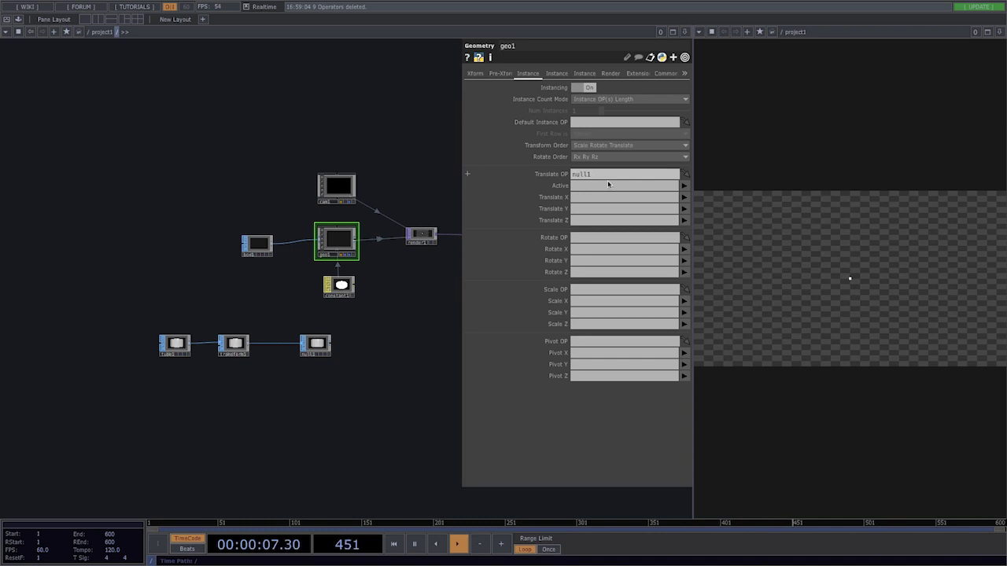
Map the instance Translate X, Y and Z to P(0), P(1) and P(2).
click(684, 197)
click(687, 211)
click(683, 208)
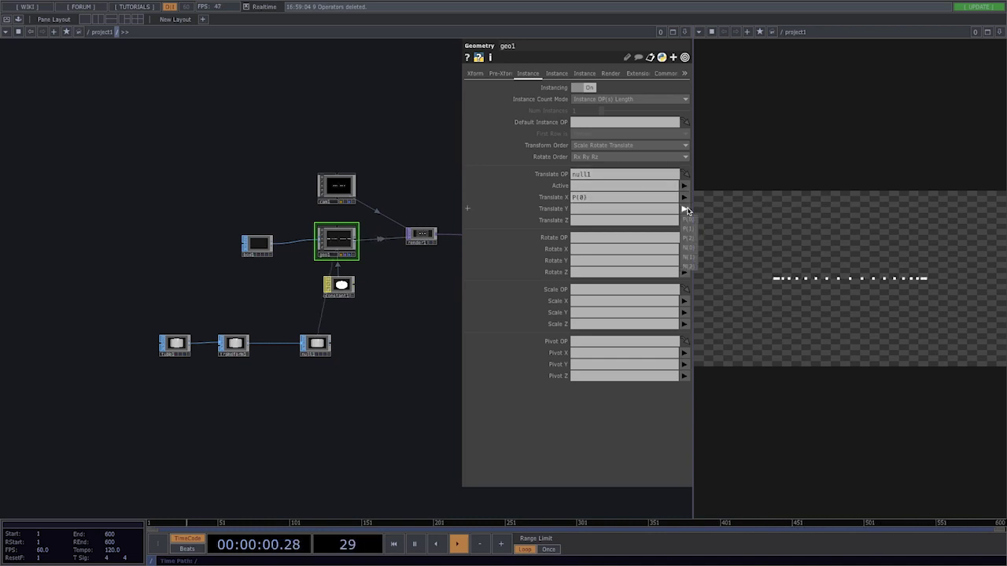
click(687, 229)
click(684, 220)
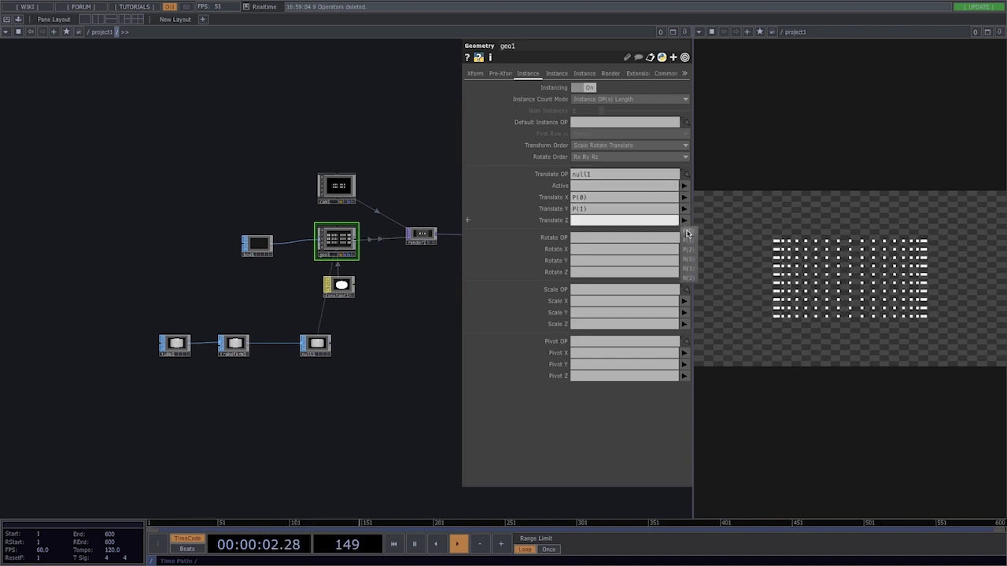
click(687, 251)
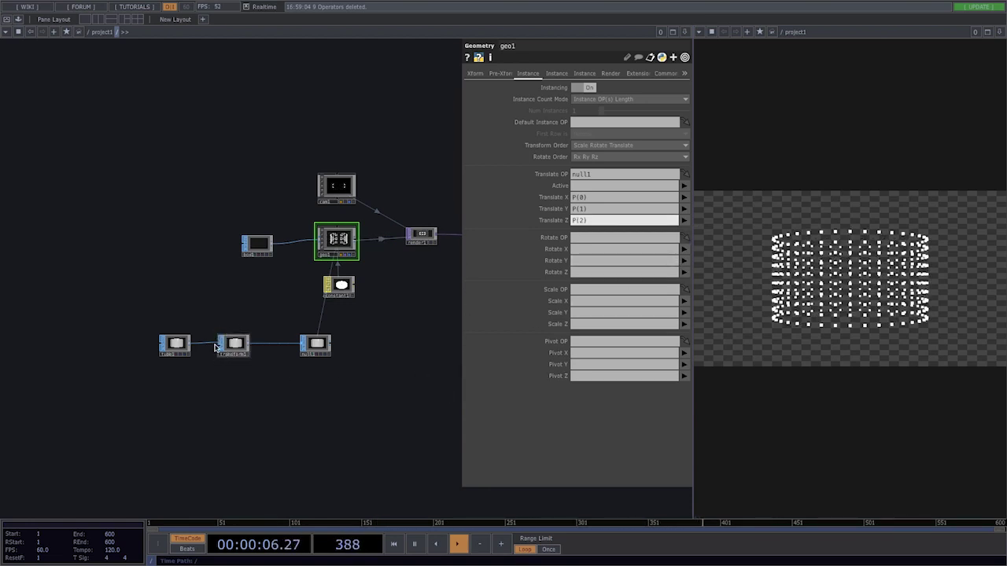
Set the Tube SOP's orientation to Z Axis.
scroll(210, 354, up, 2)
scroll(178, 343, up, 5)
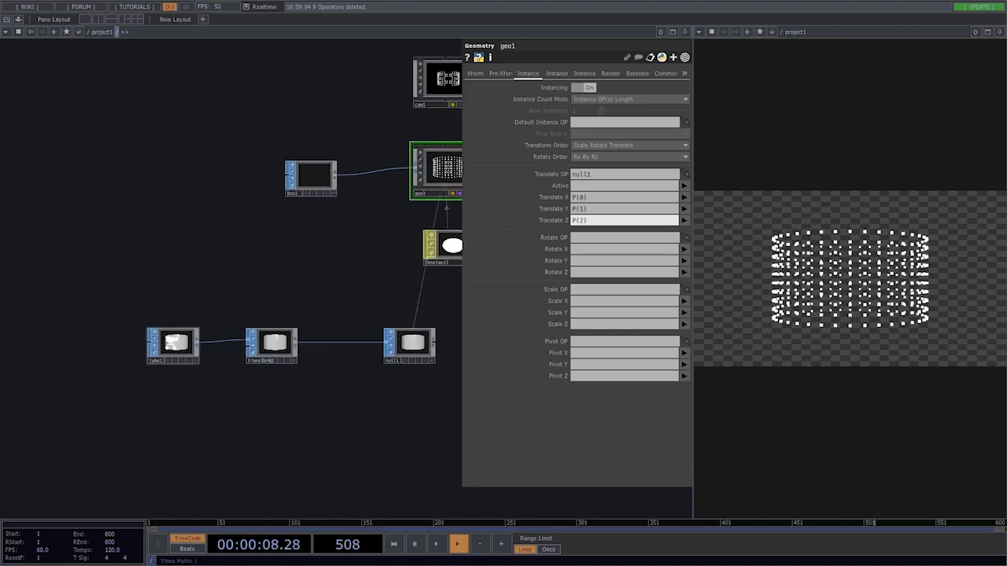
click(178, 343)
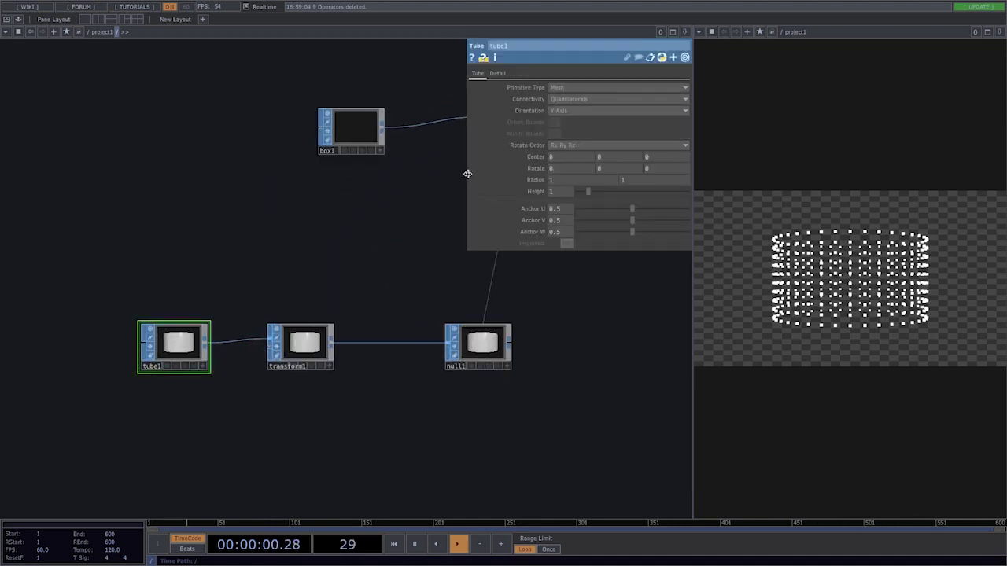
click(572, 113)
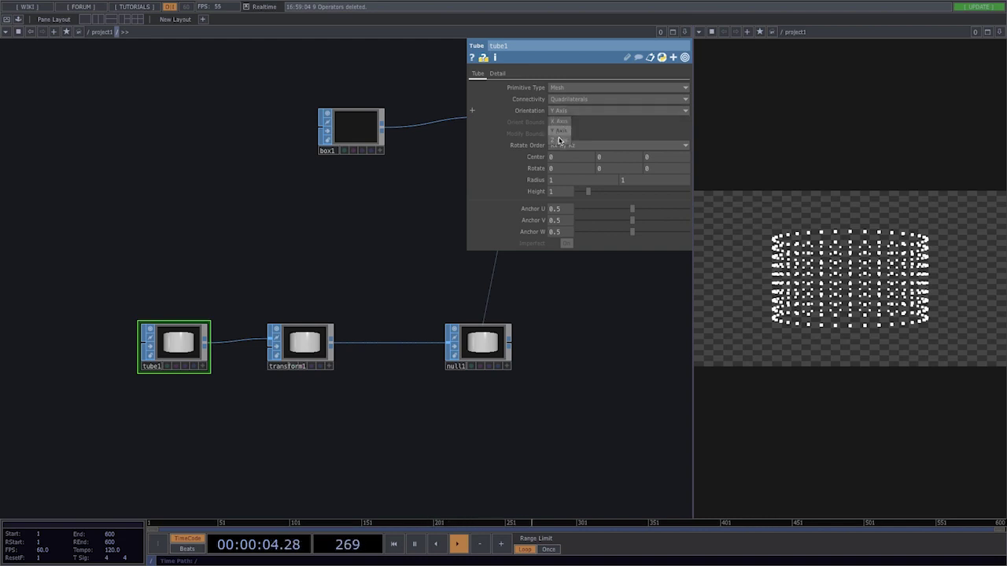
click(558, 140)
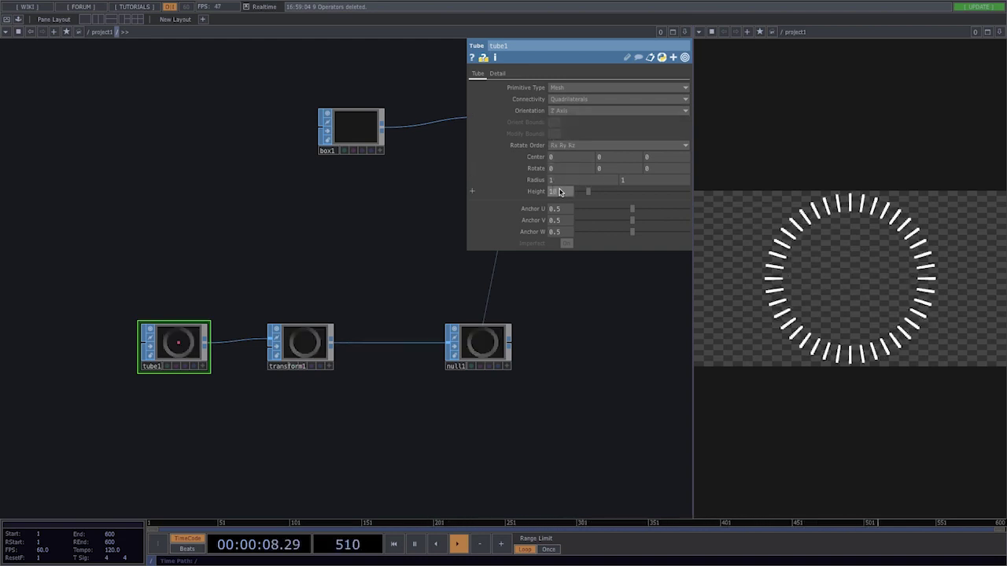
Set the Tube SOP's height to 100 and both its rows and columns to 100.
key(Return)
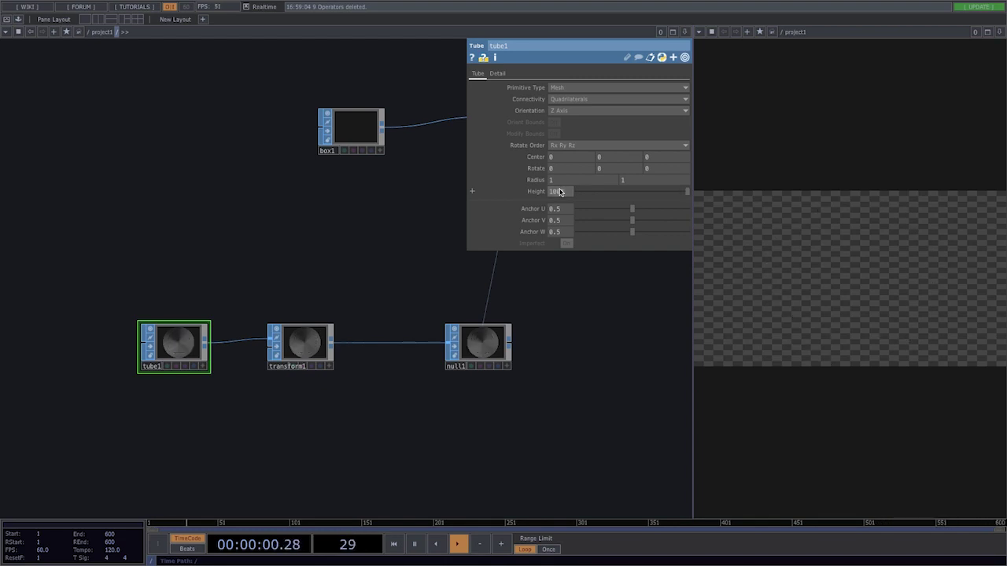
click(499, 73)
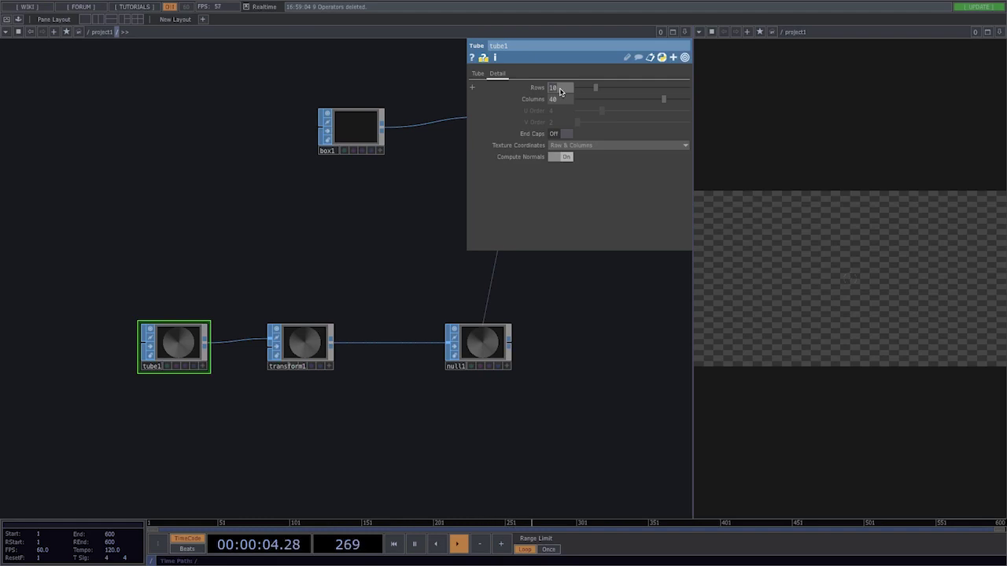
key(Tab)
text(1)
key(Return)
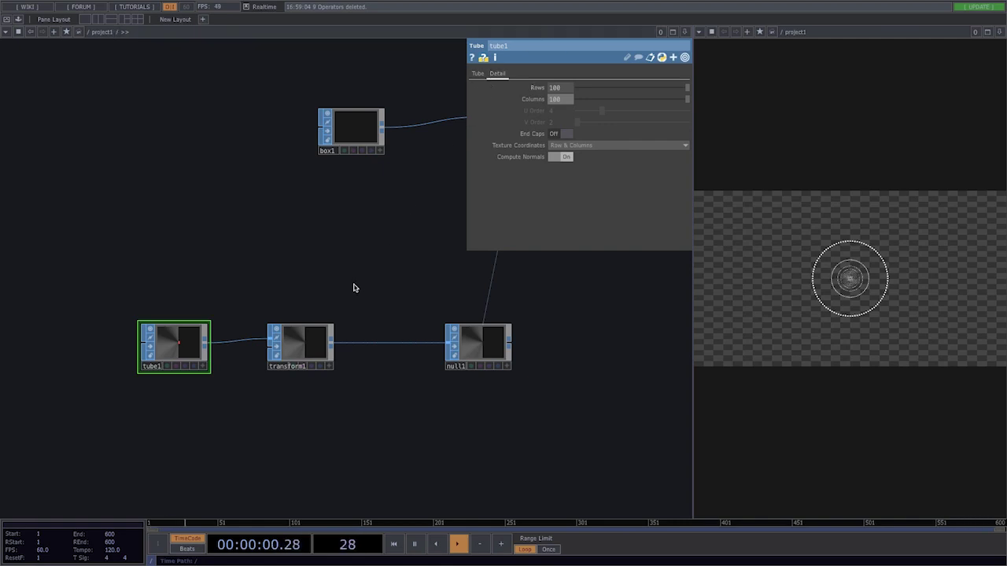
Try the expression 5.05 * 20 as the Transform SOP's Translate Z and clear it again.
click(313, 347)
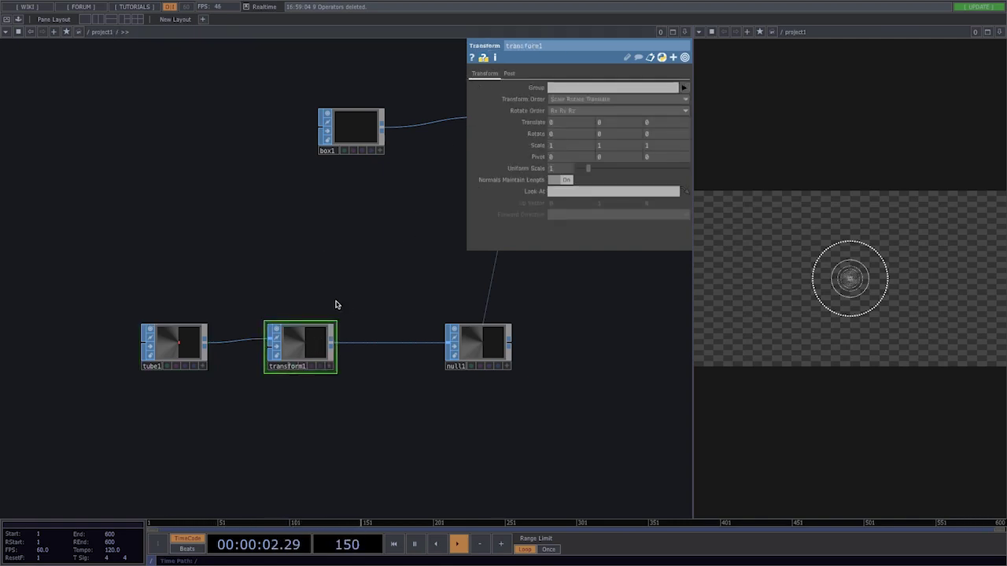
drag(287, 342, 301, 342)
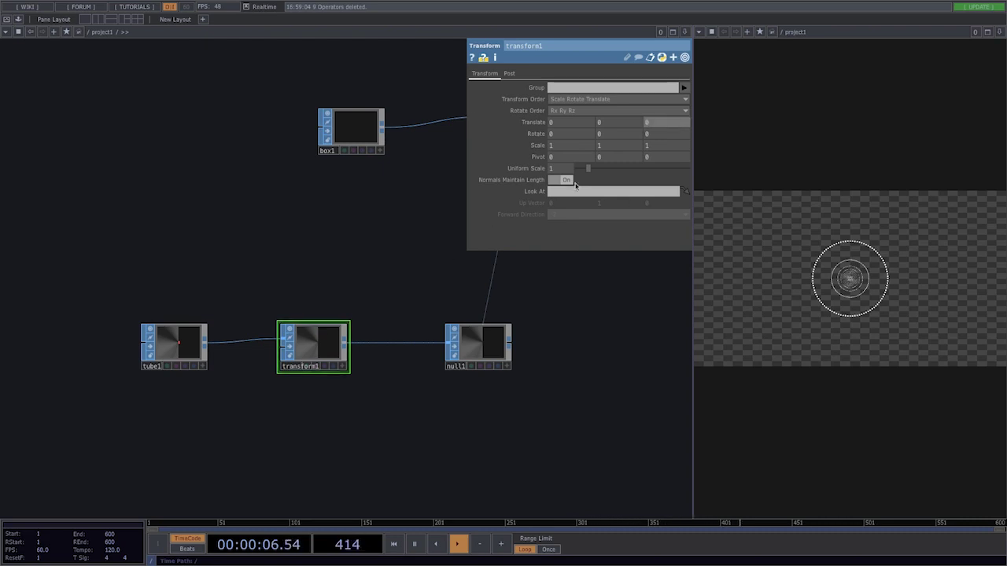
mouse_move(659, 122)
middle_down()
mouse_move(670, 103)
mouse_move(675, 123)
middle_up()
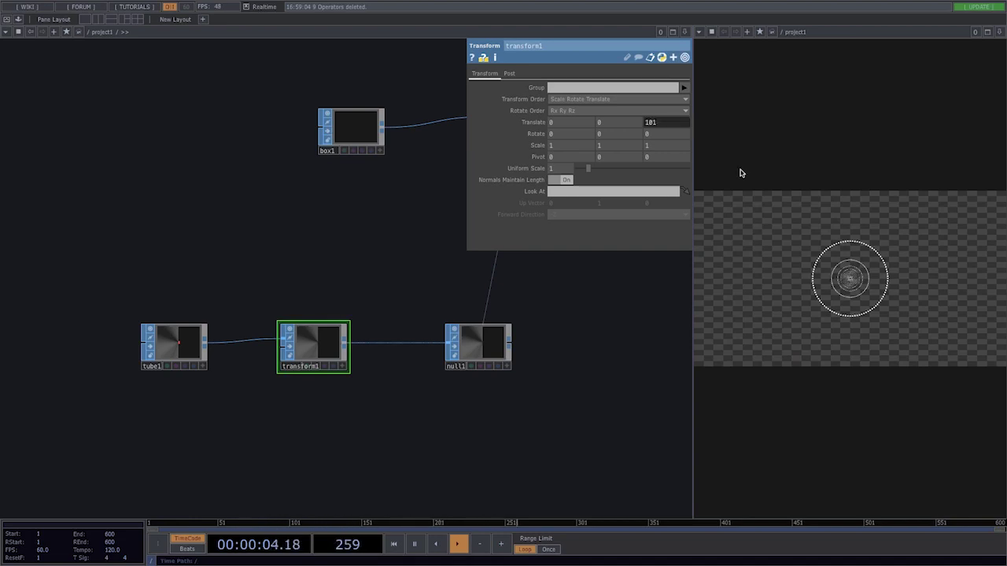
click(671, 123)
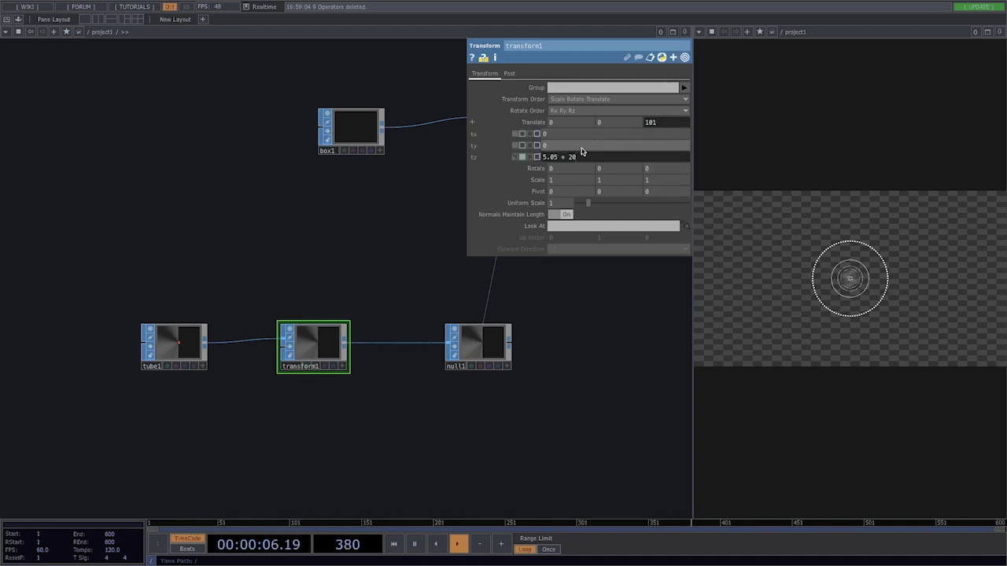
click(577, 156)
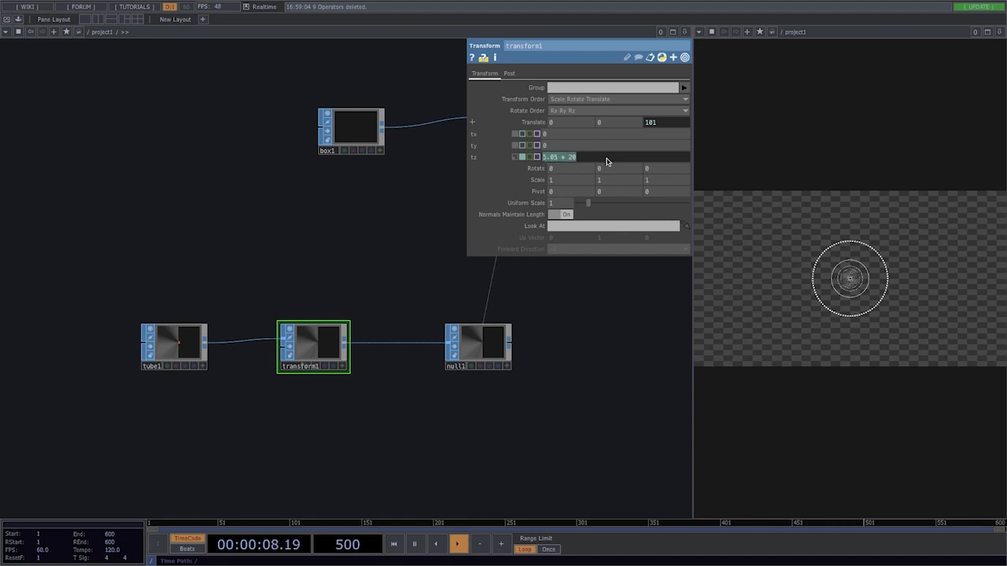
key(BackSpace)
key(Return)
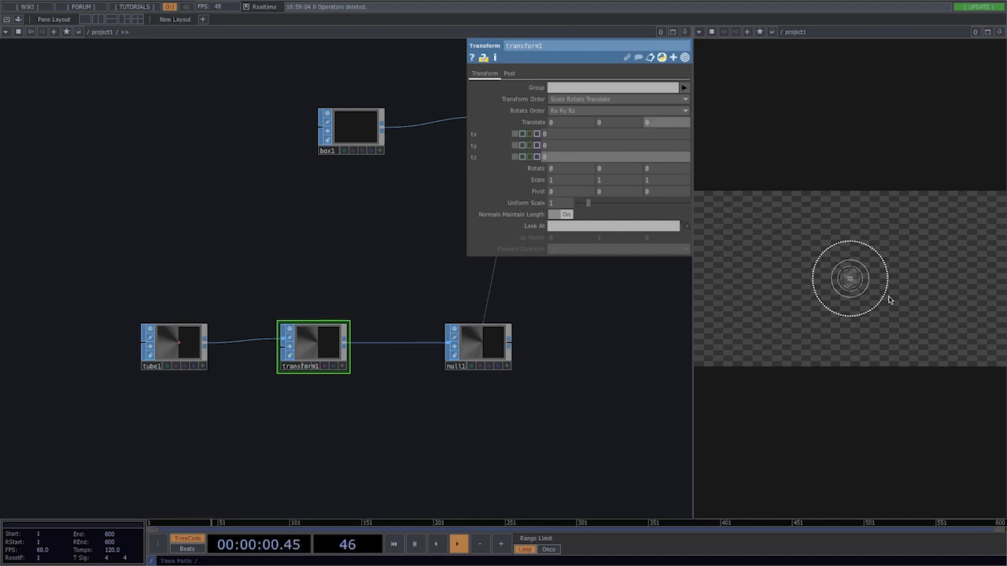
Add a Timeline CHOP in the empty network area above the Tube SOP chain.
drag(310, 242, 365, 316)
scroll(332, 291, down, 4)
scroll(332, 291, down, 1)
drag(198, 189, 240, 220)
key(Tab)
click(127, 90)
text(time)
click(387, 206)
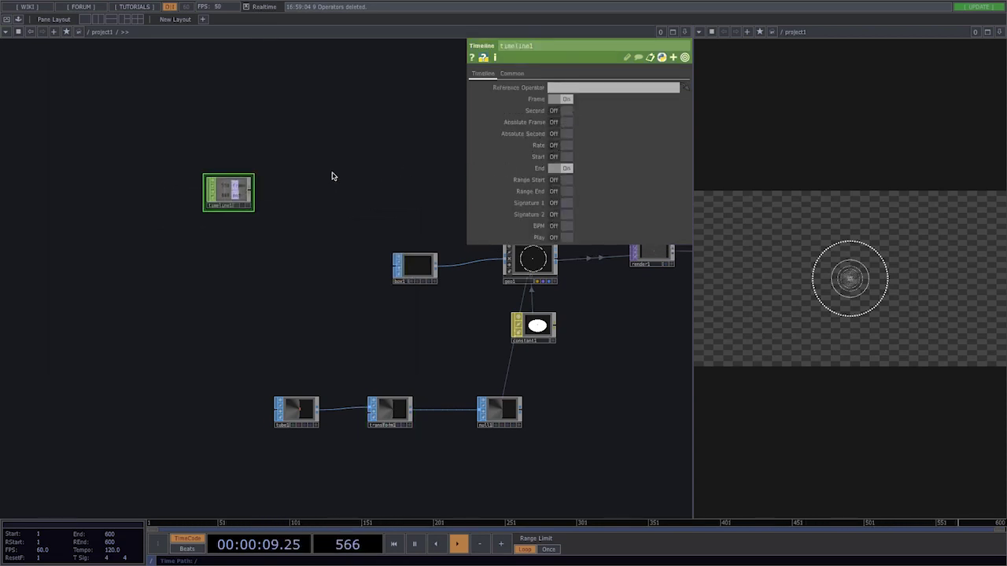
Append a Math CHOP to the Timeline CHOP and set its Combine Channels to Divide.
scroll(286, 182, up, 3)
key(Tab)
text(mat)
click(237, 140)
click(354, 228)
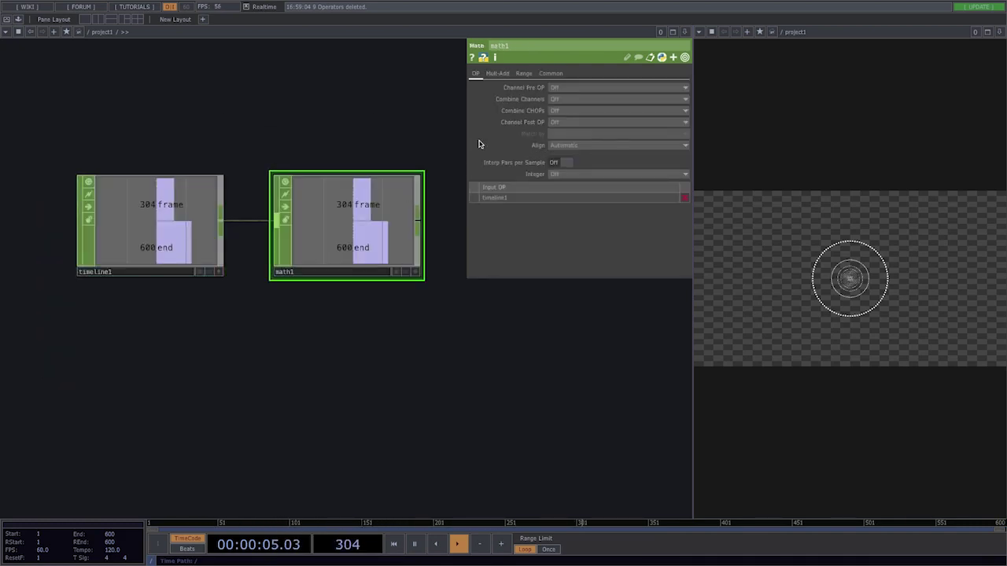
click(554, 99)
click(562, 144)
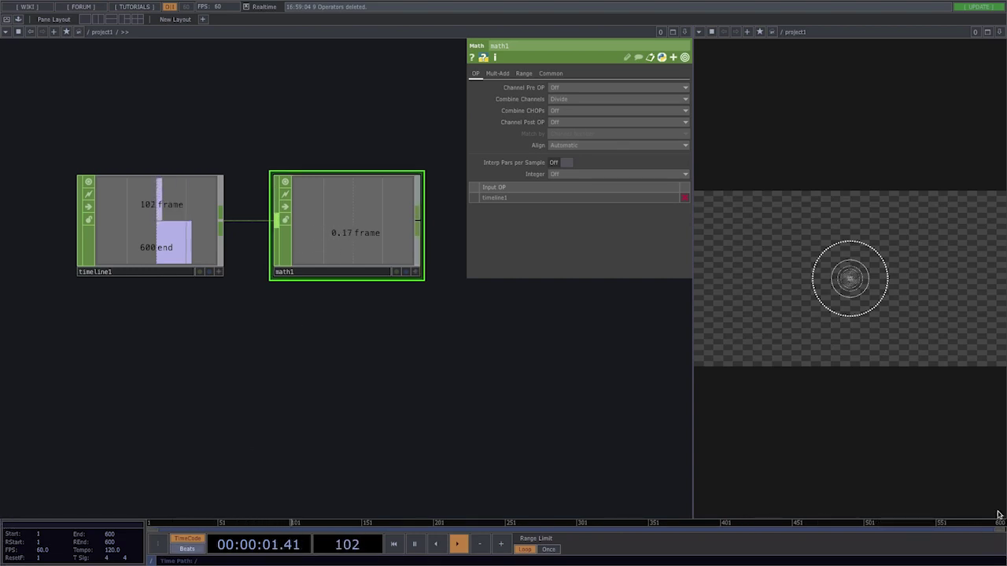
Append a second Math CHOP after the first and set the upper limit of its To Range to 5.05.
scroll(400, 343, down, 1)
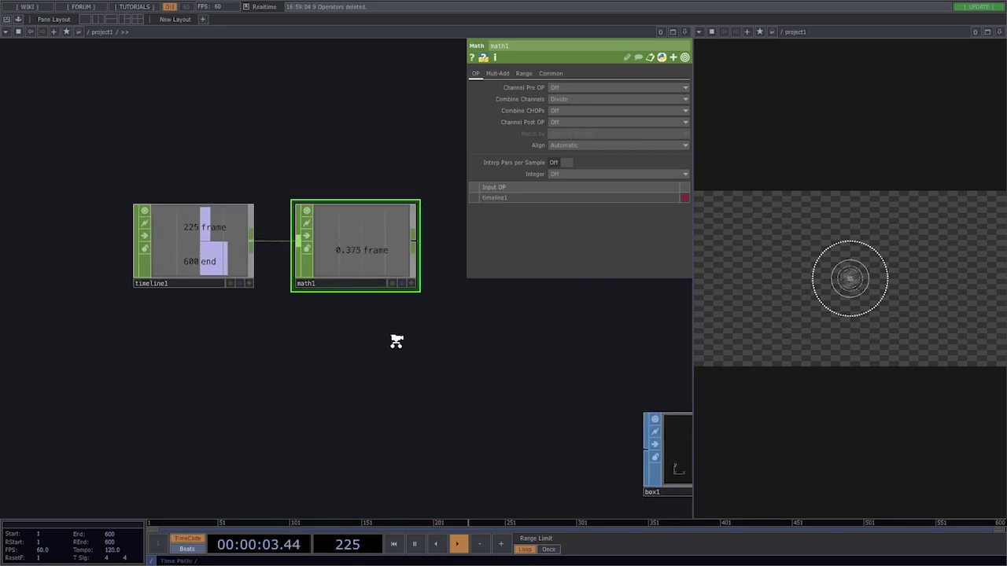
drag(395, 339, 238, 324)
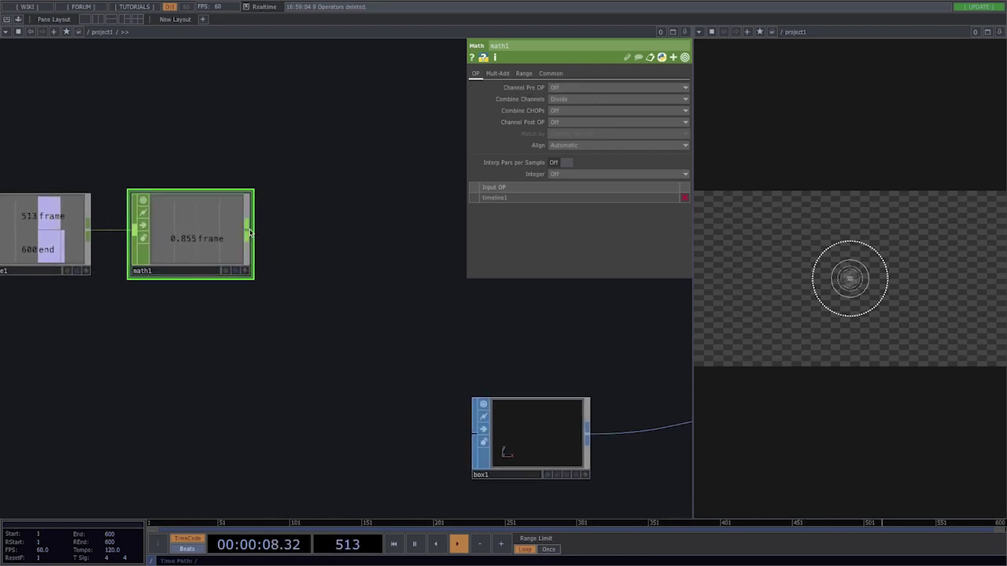
key(Tab)
text(mat)
key(Return)
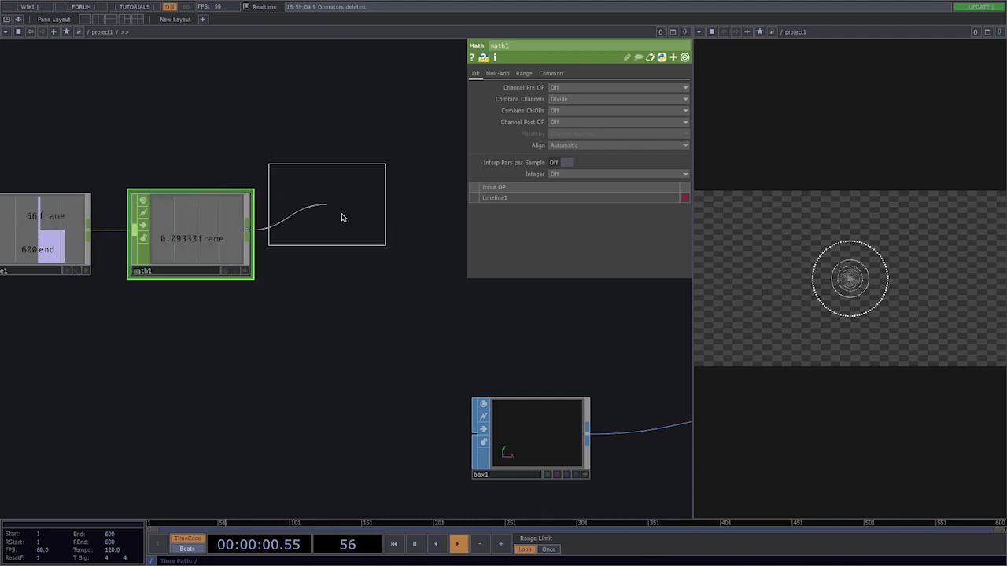
click(370, 231)
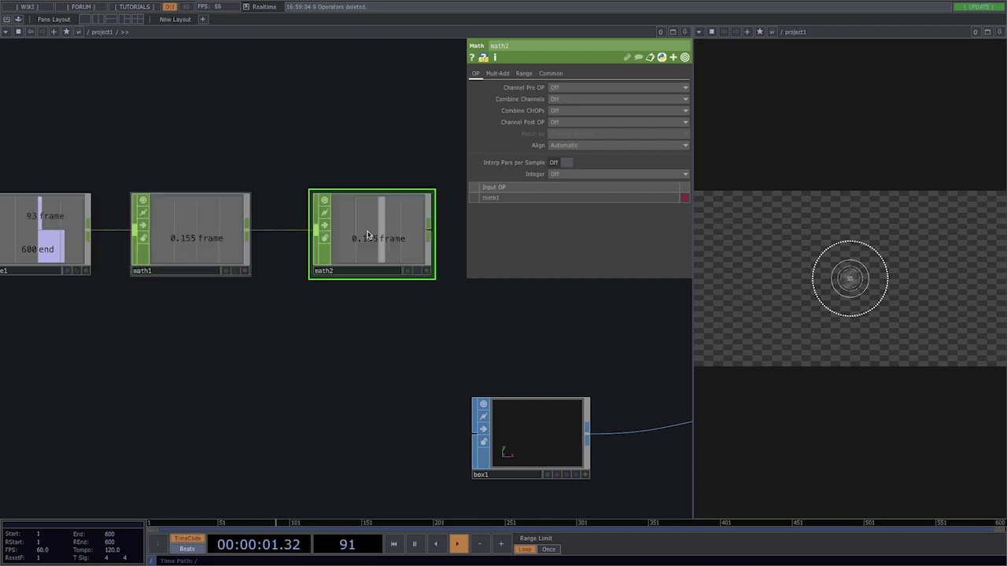
click(523, 73)
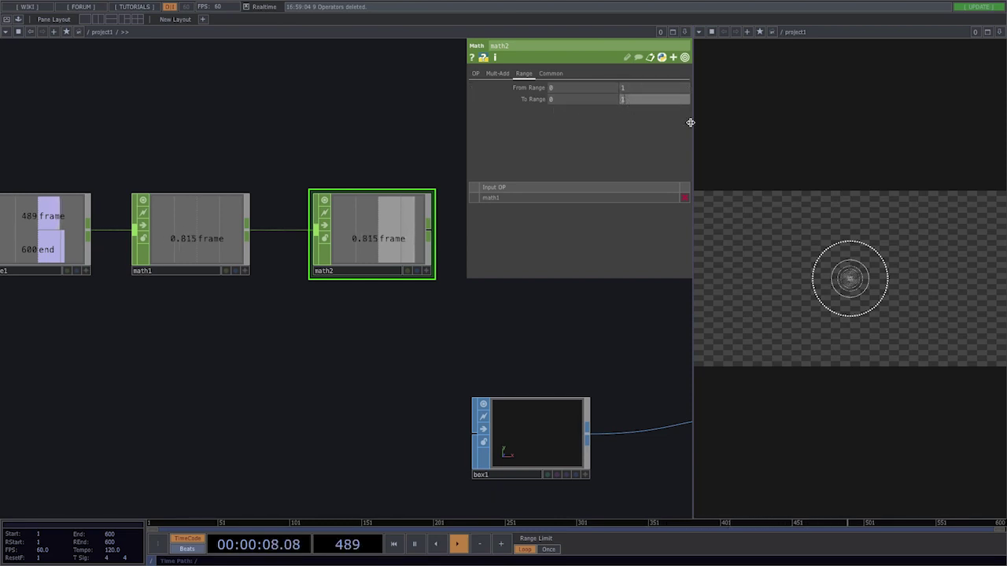
text(5.05)
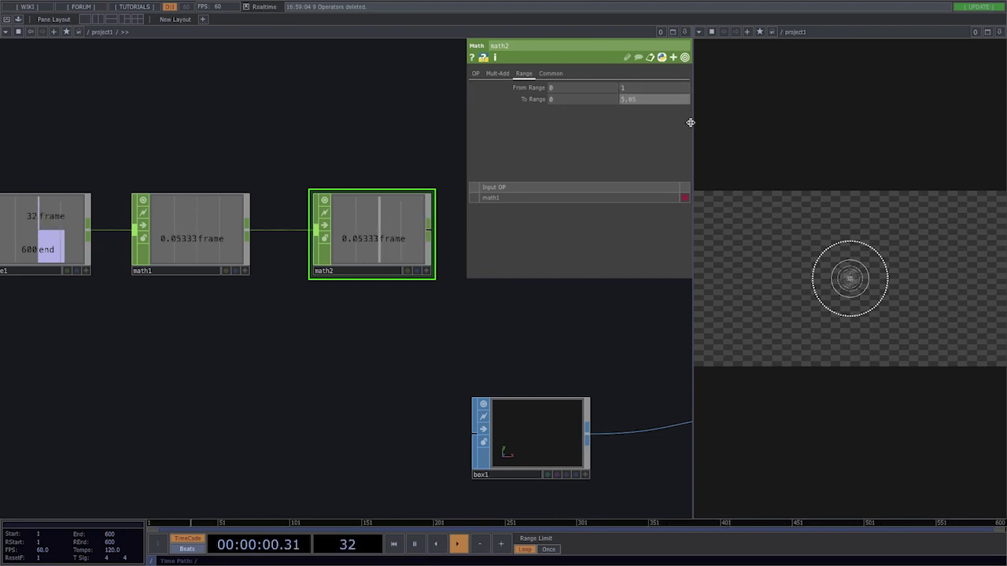
key(Return)
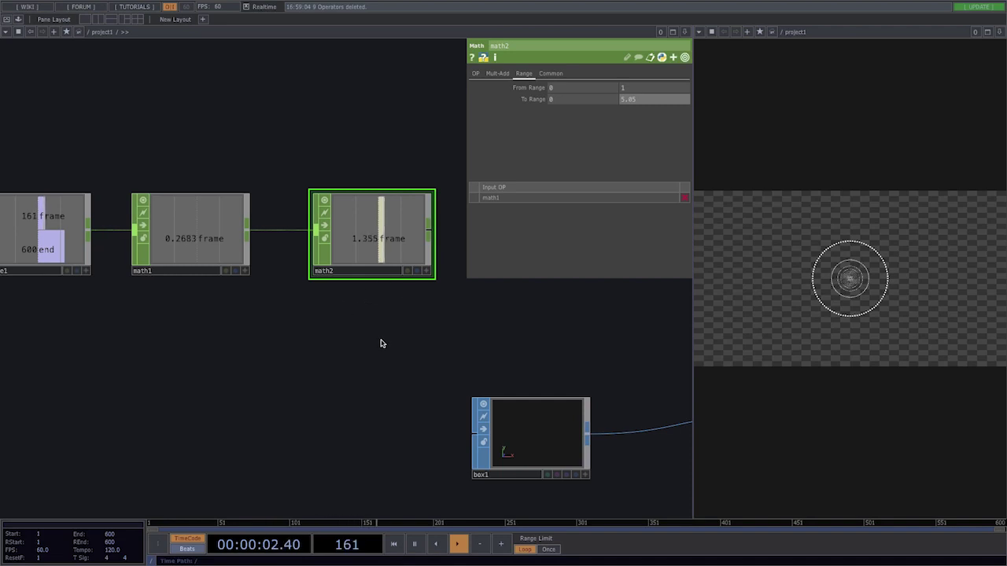
Set the first Math CHOP's Multiply value to 20.
drag(381, 343, 380, 314)
click(199, 209)
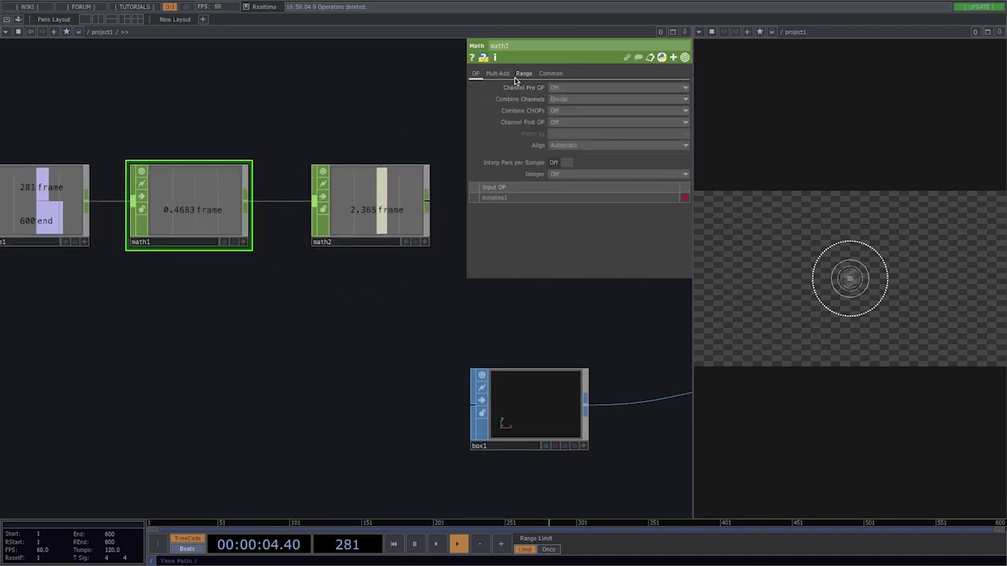
click(499, 73)
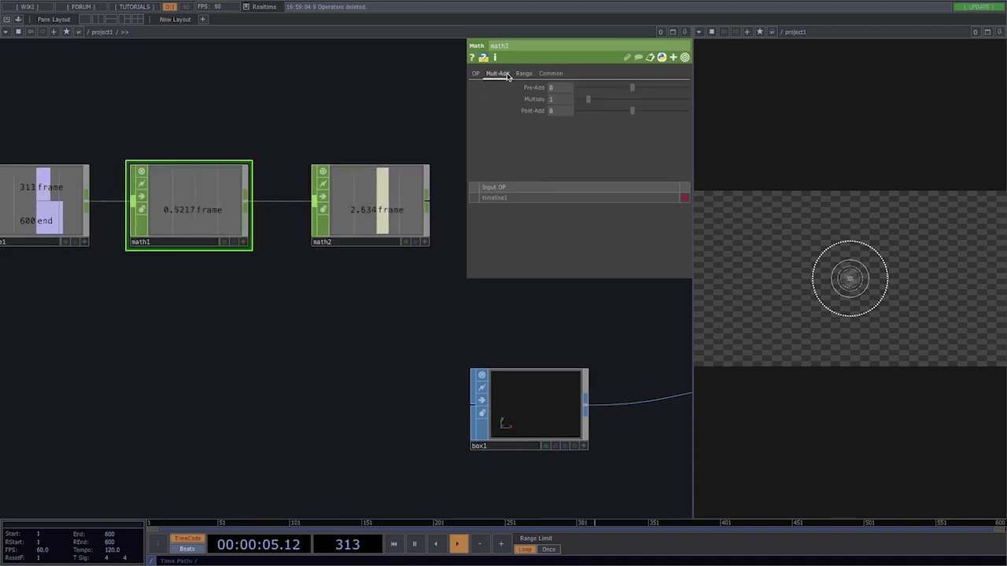
click(562, 102)
text(20)
key(Return)
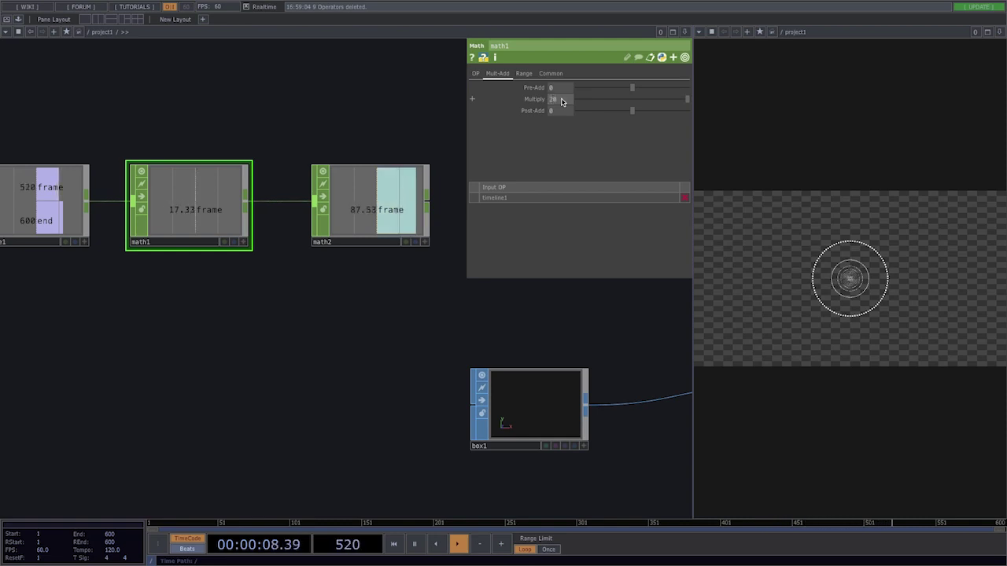
Append a Null CHOP after the second Math CHOP.
scroll(391, 346, down, 3)
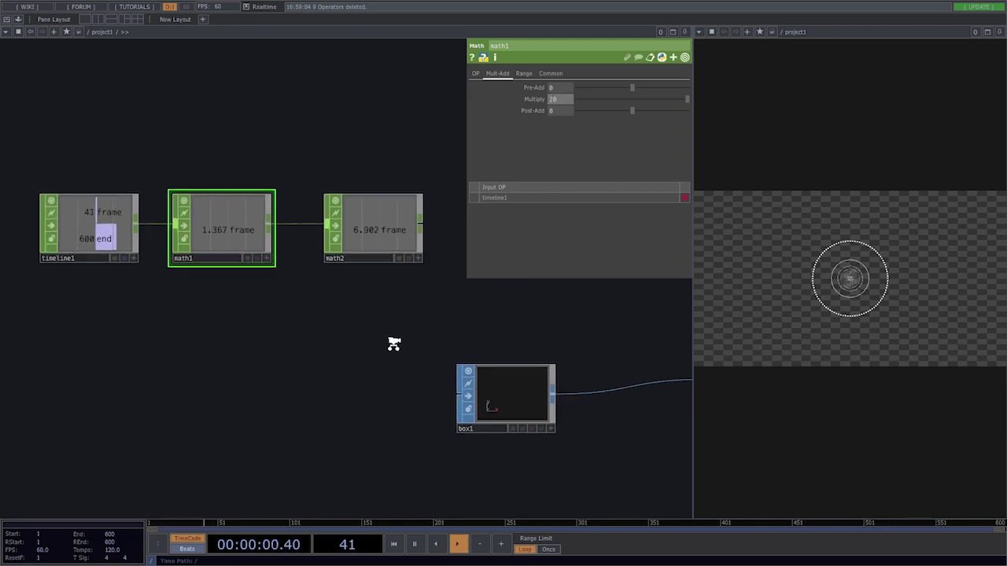
drag(374, 294, 326, 282)
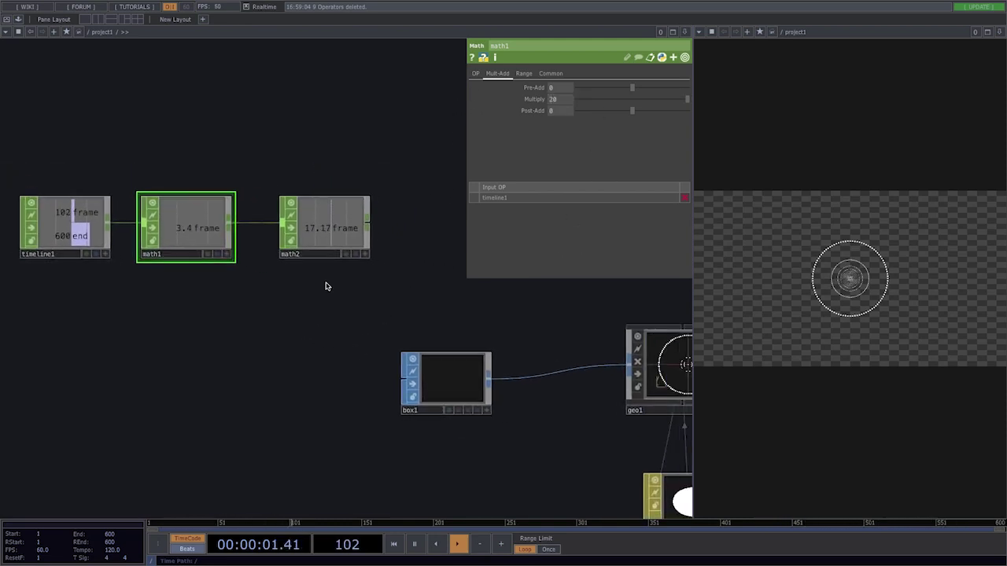
right_click(365, 228)
click(385, 241)
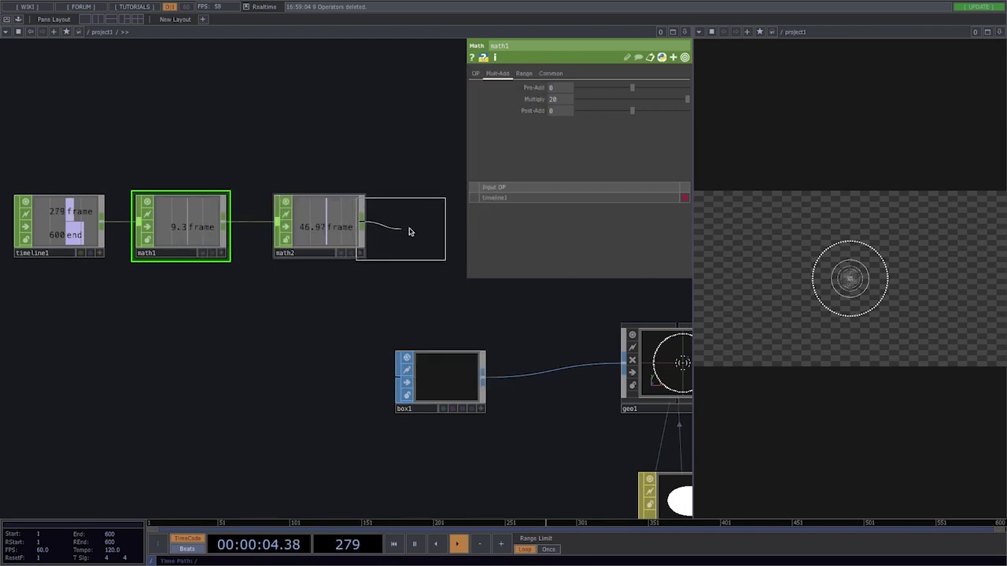
click(440, 236)
Move the whole Timeline, Math and Null CHOP chain below the Tube SOP chain.
drag(68, 152, 429, 298)
right_drag(429, 297, 429, 297)
drag(431, 244, 282, 249)
scroll(310, 303, down, 5)
drag(319, 328, 343, 184)
drag(315, 118, 386, 493)
drag(474, 443, 473, 297)
Export the Null CHOP's frame channel to the Translate Z parameter of the Transform SOP.
drag(370, 340, 659, 126)
click(427, 310)
click(389, 290)
click(664, 130)
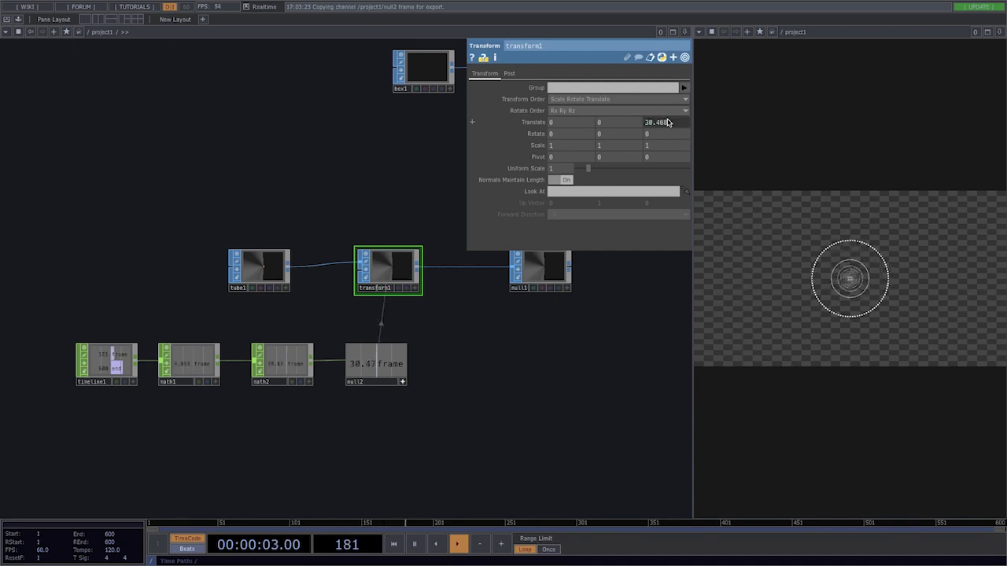
click(404, 383)
Add the feedbackEdge component from the palette's ImageFilters between the Render TOP and out1, and close the palette.
drag(548, 372, 507, 373)
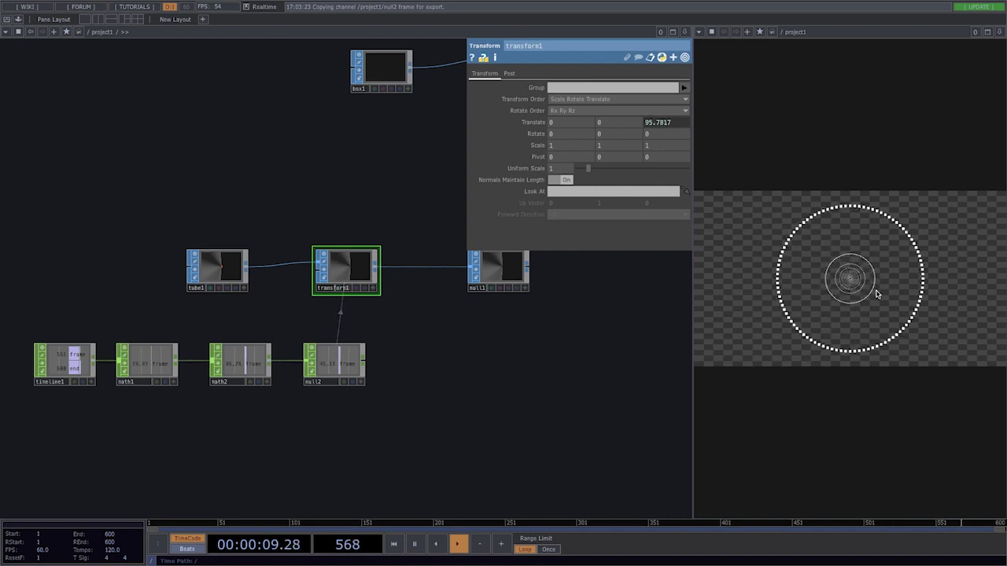
drag(516, 342, 375, 371)
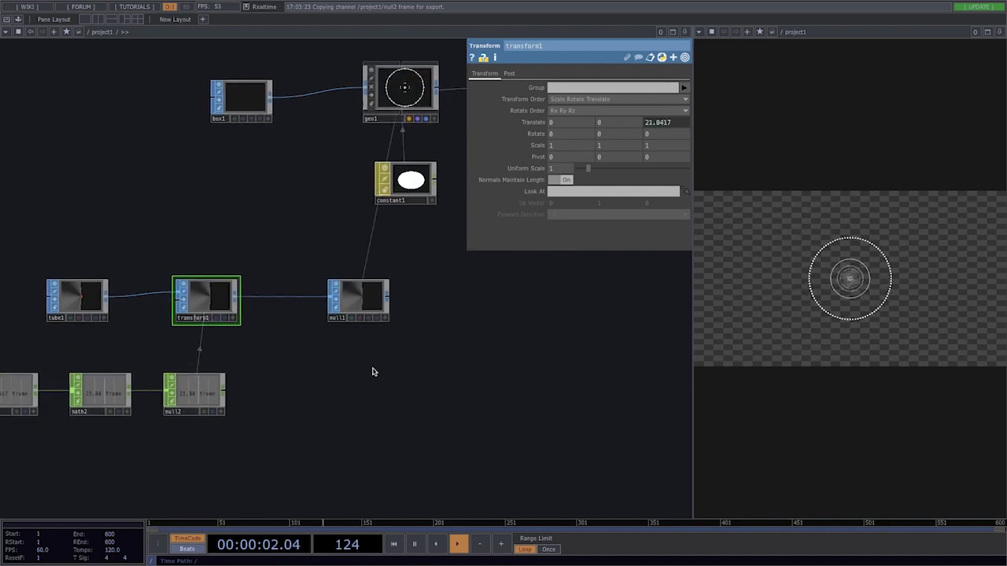
scroll(375, 368, down, 5)
drag(449, 306, 453, 281)
scroll(333, 294, up, 3)
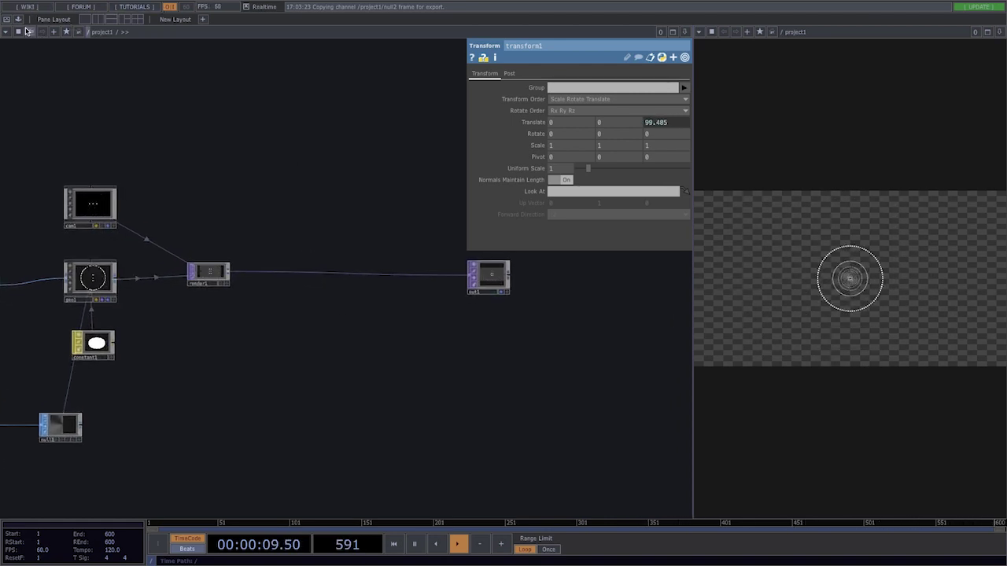
click(19, 20)
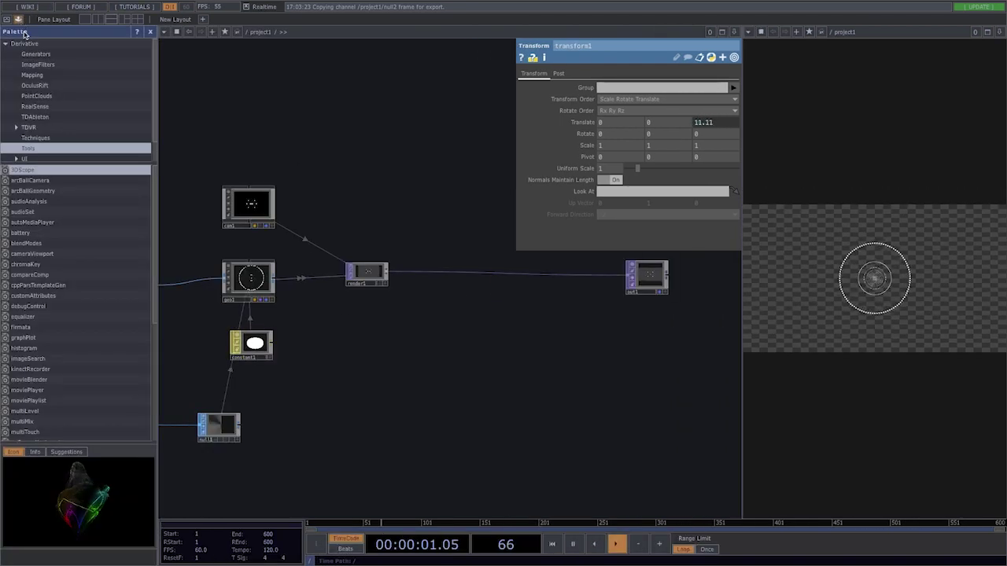
click(59, 66)
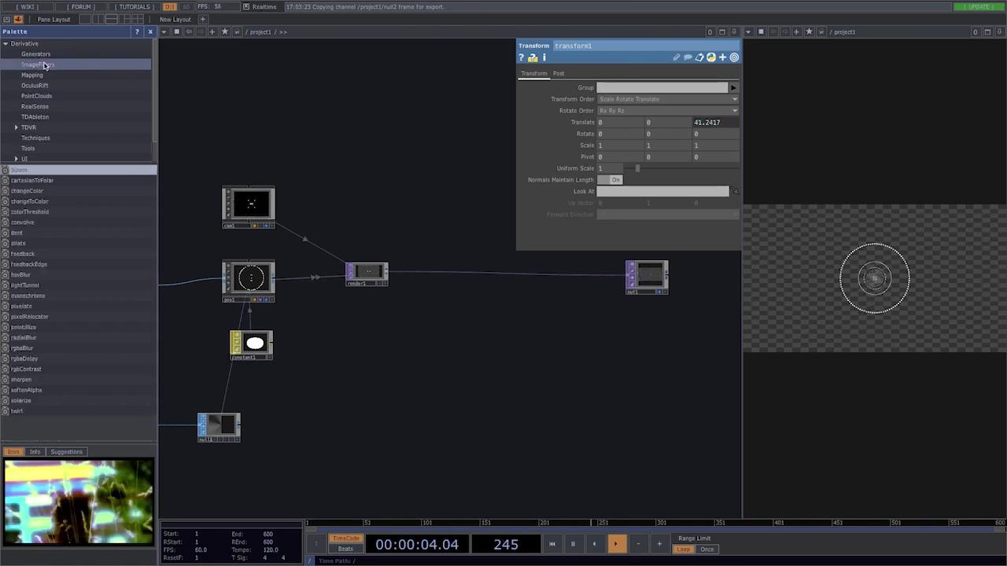
drag(36, 269, 444, 253)
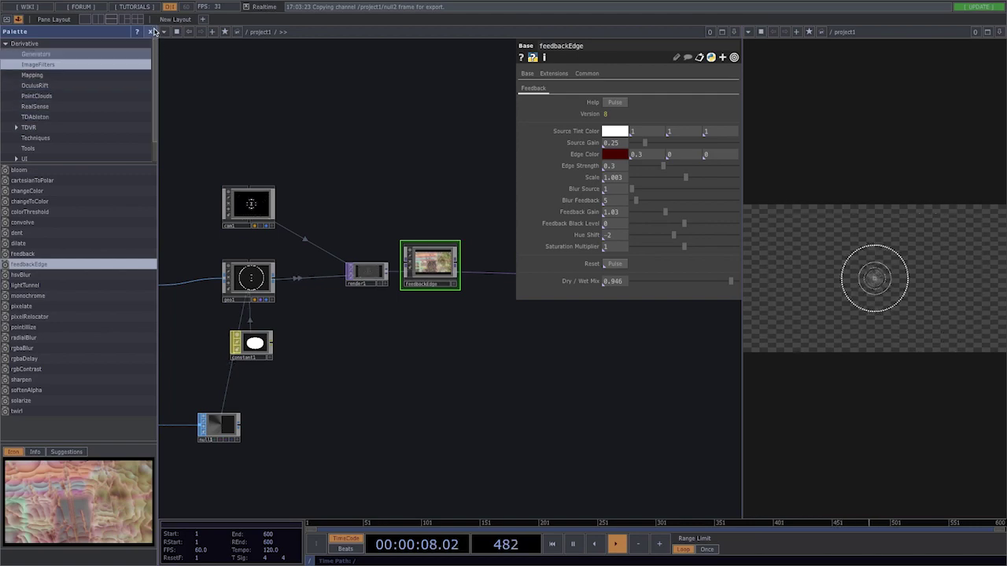
click(150, 32)
Connect the Render TOP's output to the input of feedbackEdge.
drag(366, 212, 316, 218)
drag(229, 264, 301, 247)
drag(182, 274, 232, 268)
Change feedbackEdge's Edge Color to a dark teal with hue 193.
click(565, 154)
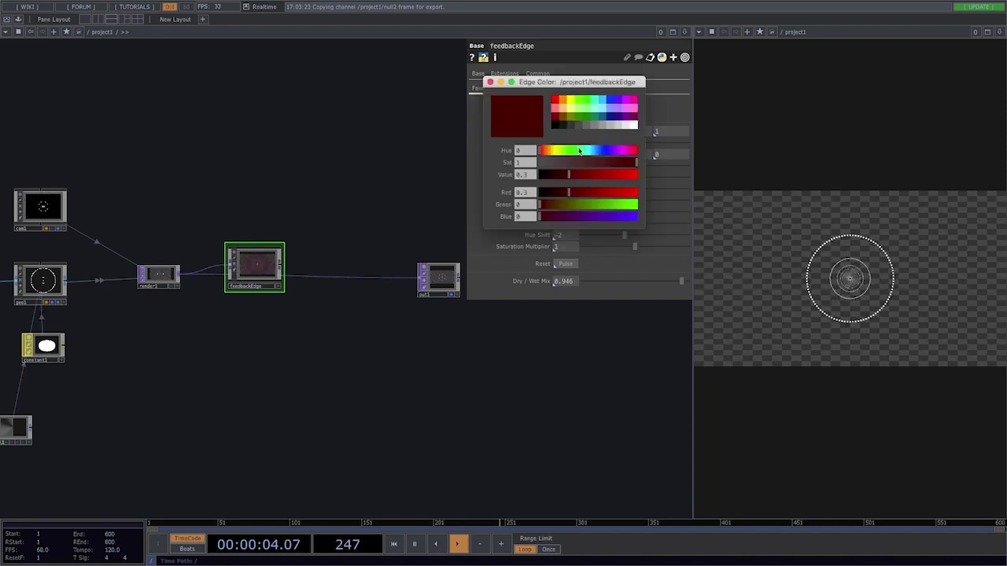
click(592, 150)
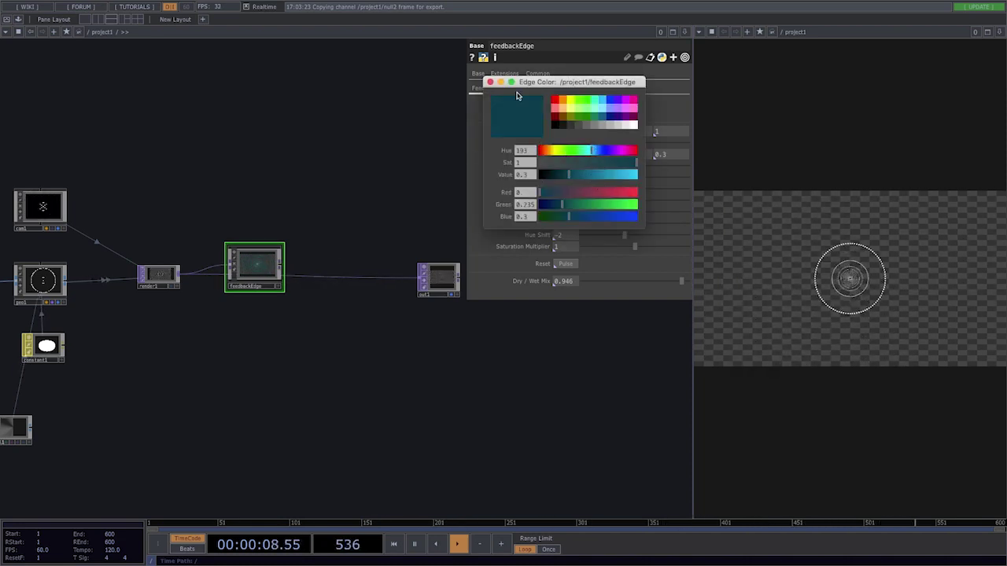
click(489, 82)
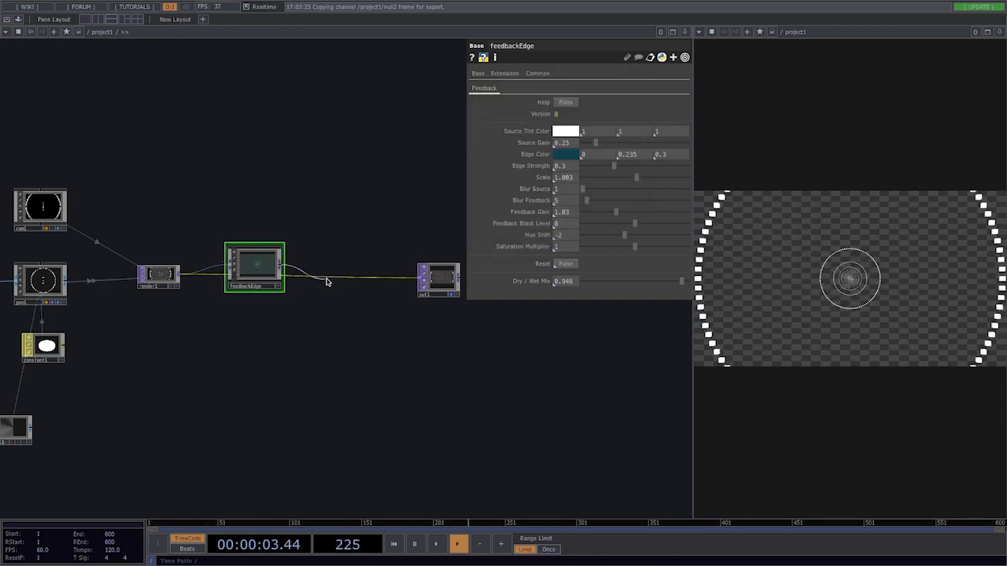
Route feedbackEdge's output to out1 through a new Transform TOP.
right_click(313, 268)
click(334, 256)
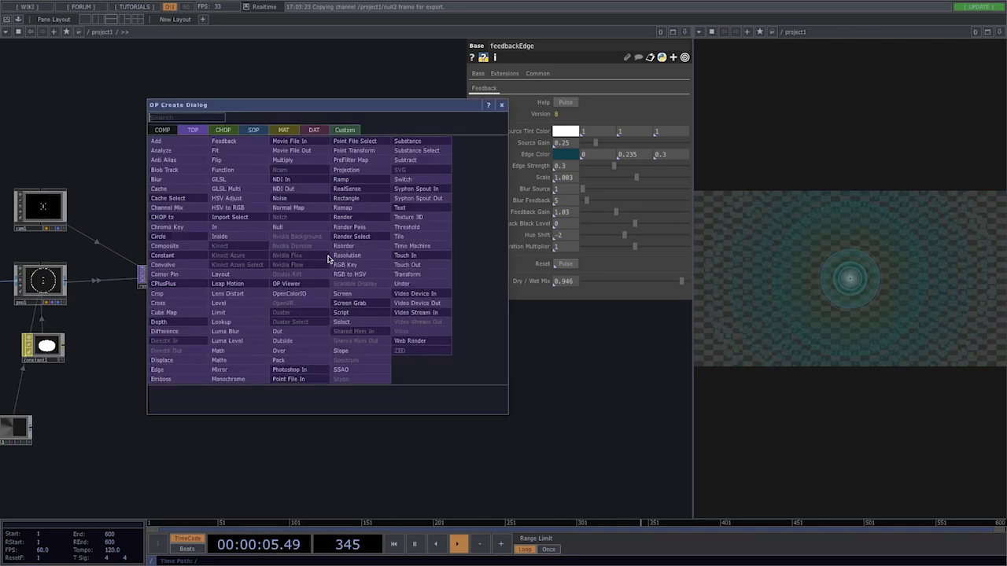
click(409, 275)
click(355, 276)
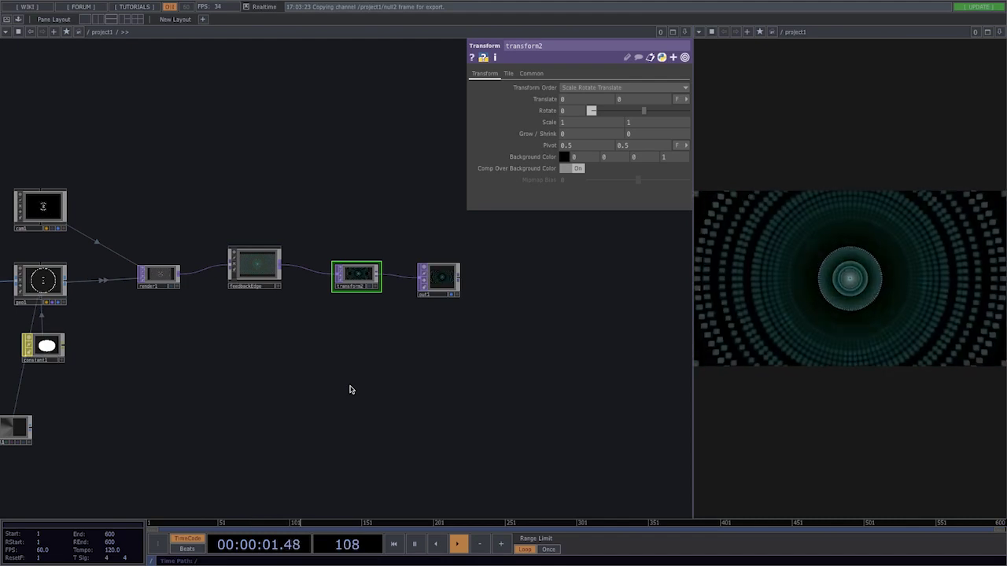
Look over the whole network from the CHOP and SOP chains through the render to out1.
drag(286, 381, 364, 381)
scroll(334, 383, down, 2)
scroll(334, 386, down, 1)
scroll(333, 387, down, 1)
scroll(333, 384, down, 2)
scroll(339, 380, up, 1)
scroll(339, 379, up, 1)
drag(459, 344, 428, 346)
scroll(364, 368, up, 1)
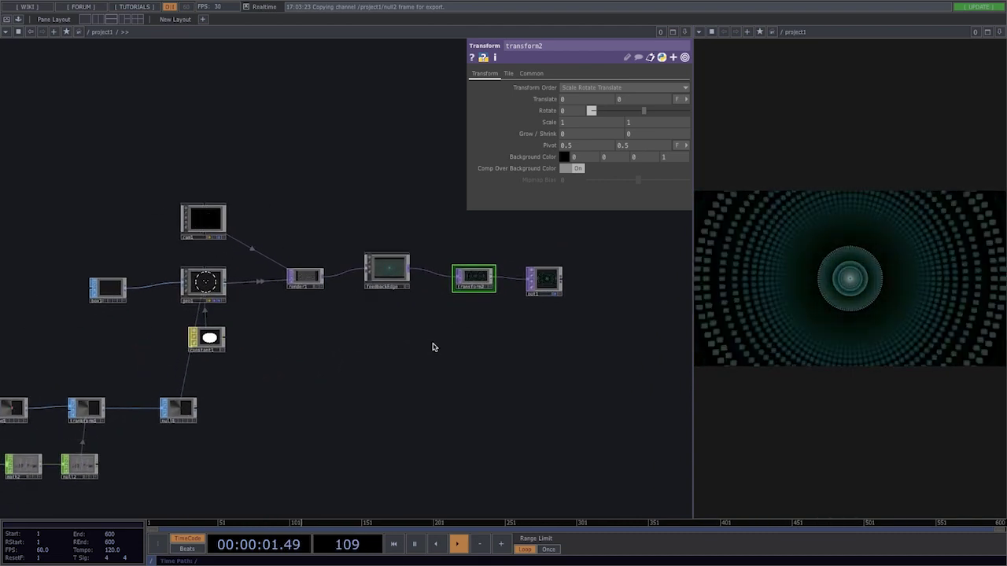